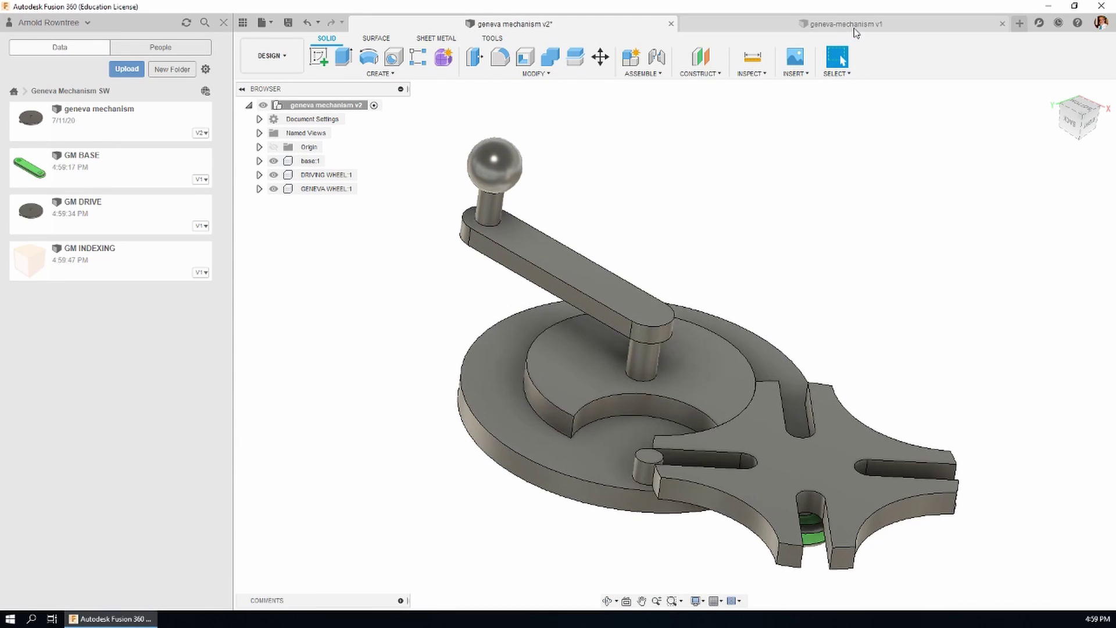
# Switch to the geneva mechanism v2 design tab with DRIVING WHEEL:1 isolated.
pyautogui.click(854, 28)
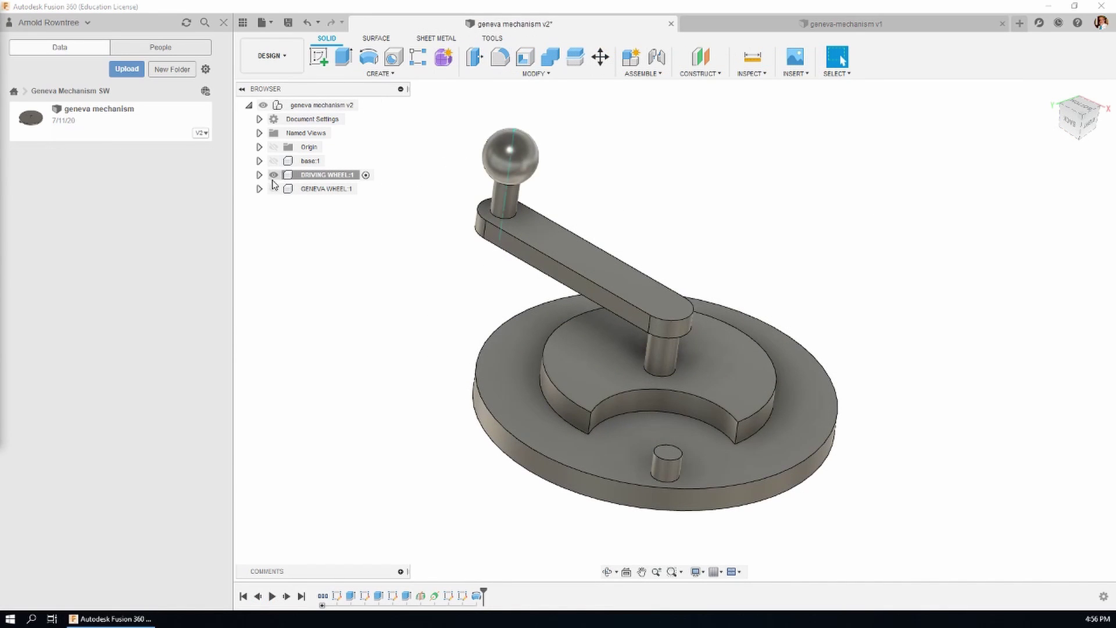
# Hide DRIVING WHEEL:1's Axis1 construction axis and reactivate the root geneva mechanism v2 component.
pyautogui.click(259, 175)
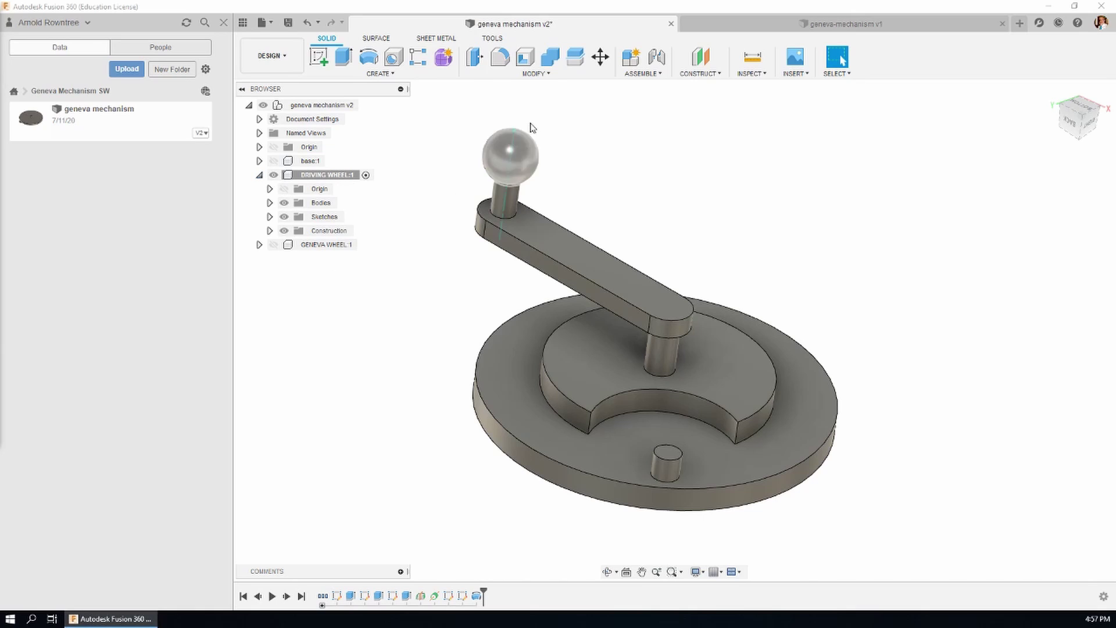
pyautogui.click(269, 230)
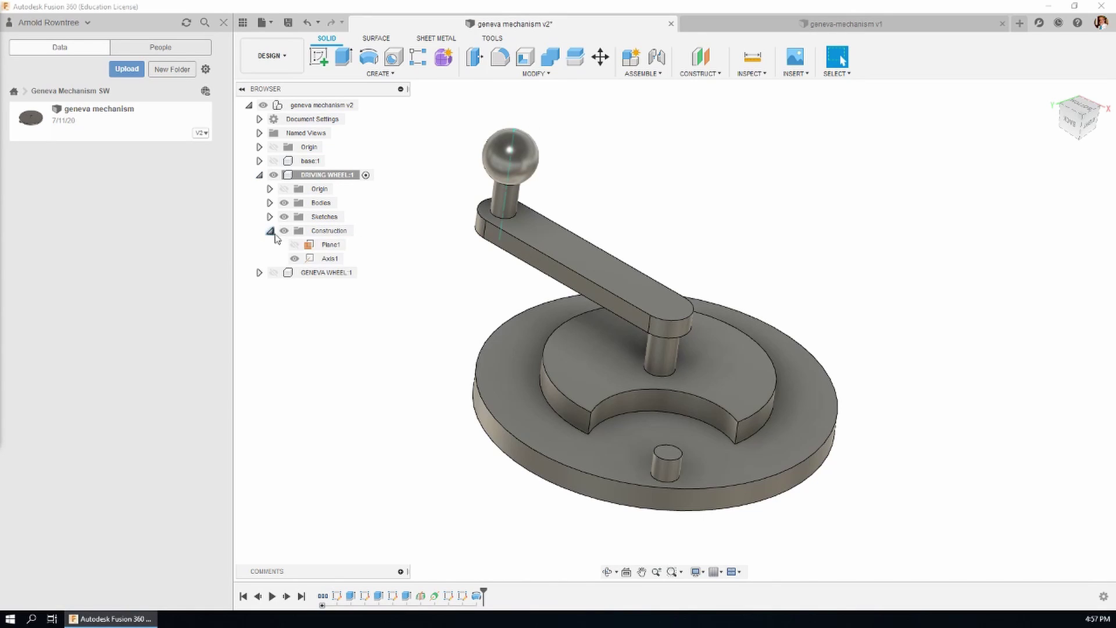
pyautogui.click(295, 259)
pyautogui.click(259, 175)
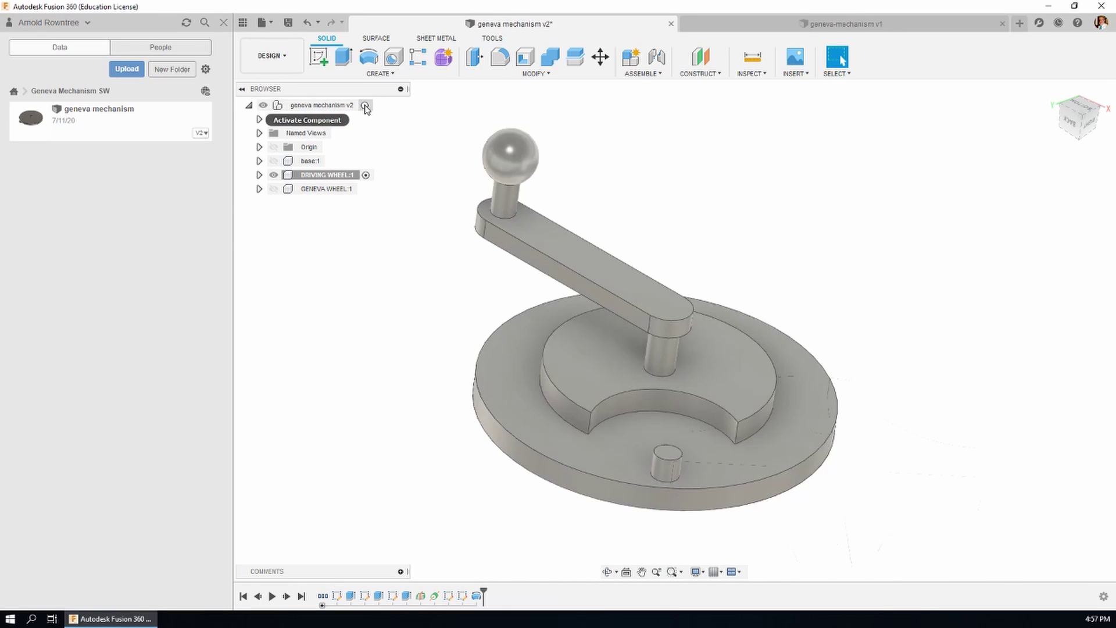
pyautogui.click(365, 106)
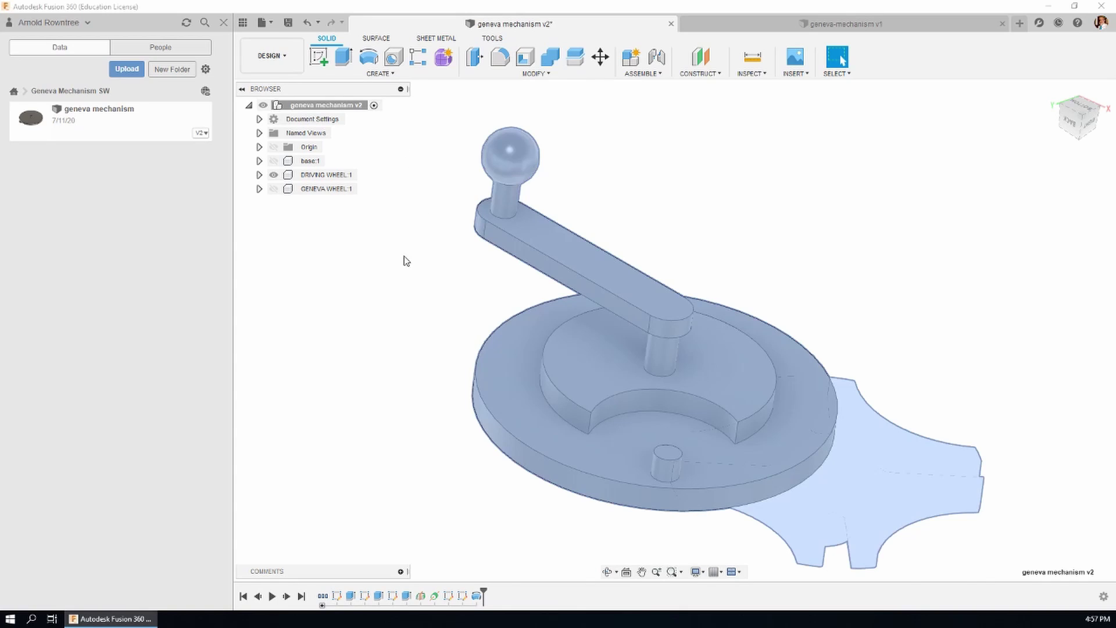
# Unisolate DRIVING WHEEL:1 so the Geneva wheel is visible again.
pyautogui.click(761, 211)
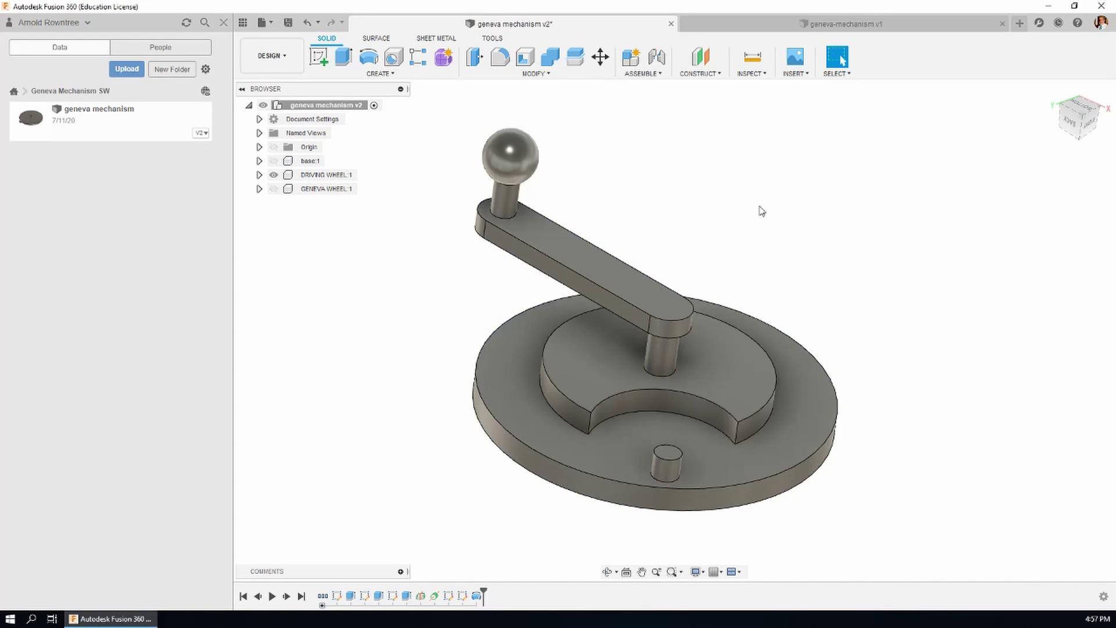
pyautogui.rightClick(333, 178)
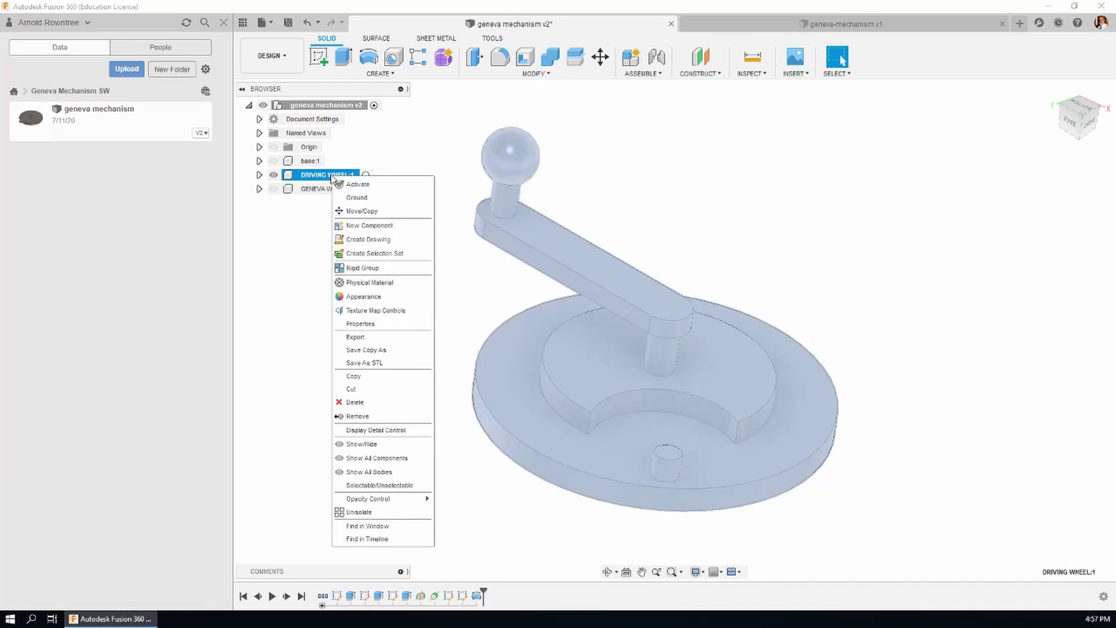
pyautogui.click(366, 513)
pyautogui.click(722, 172)
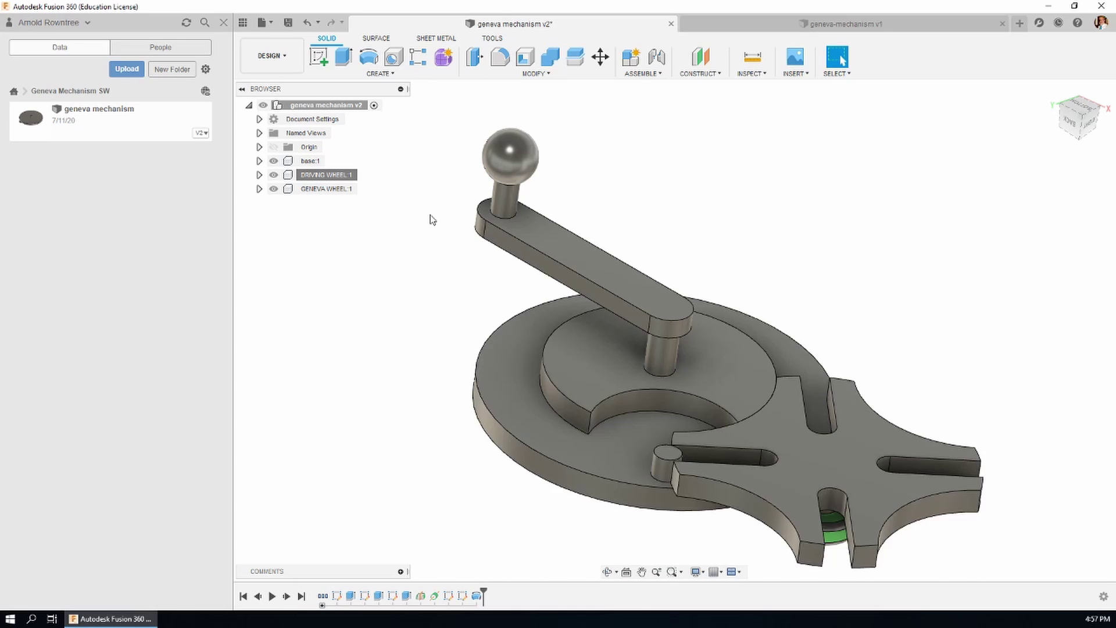
# Drag the crank to test the Geneva wheel motion, then revert to the original position.
pyautogui.scroll(2, 431, 219)
pyautogui.scroll(-3, 431, 219)
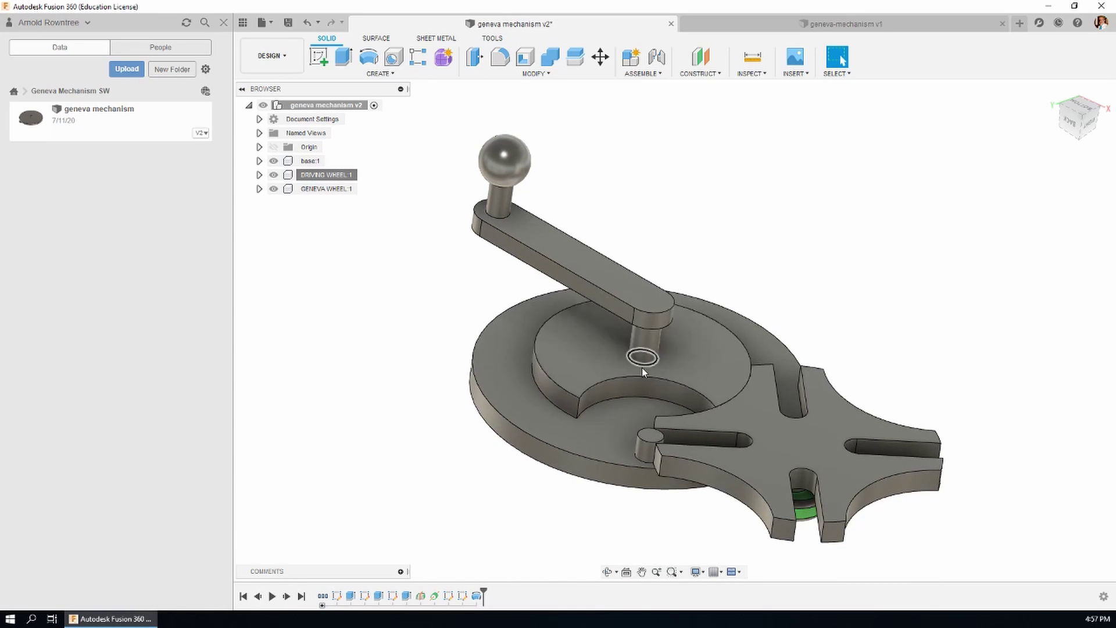
pyautogui.moveTo(642, 367); pyautogui.dragTo(414, 205)
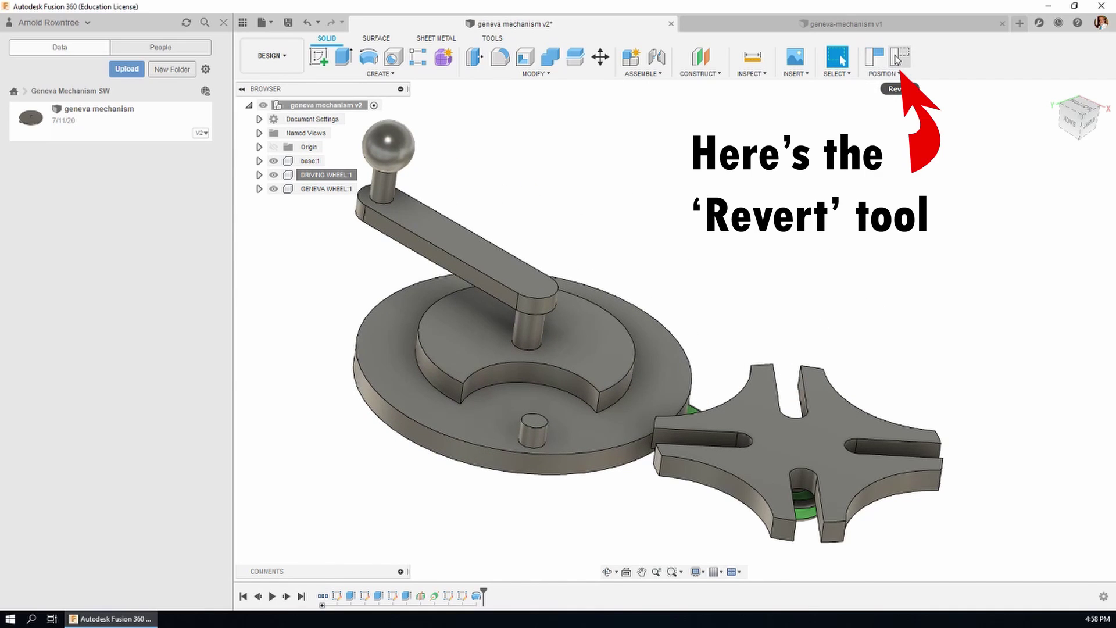
pyautogui.click(896, 59)
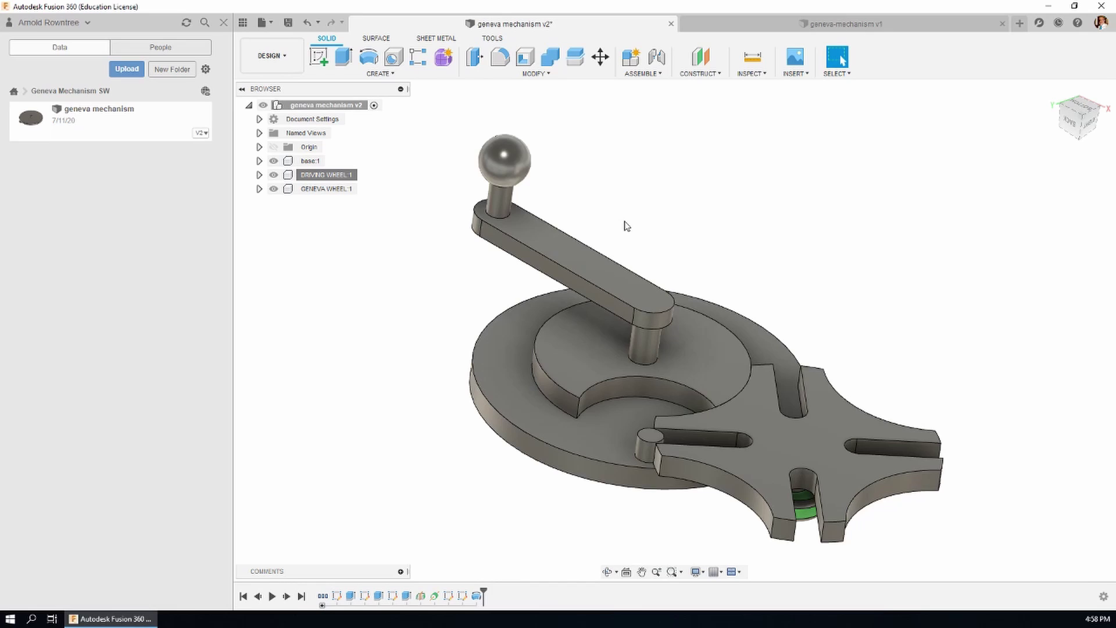
# Save a copy of the base:1 component as GM BASE.
pyautogui.click(333, 161)
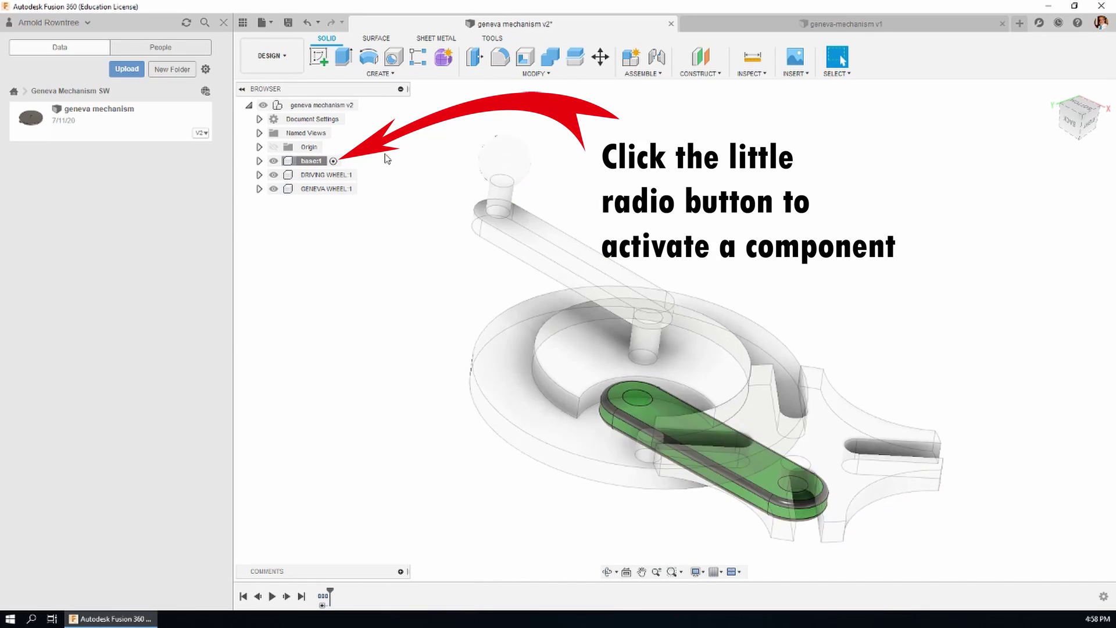
pyautogui.rightClick(316, 165)
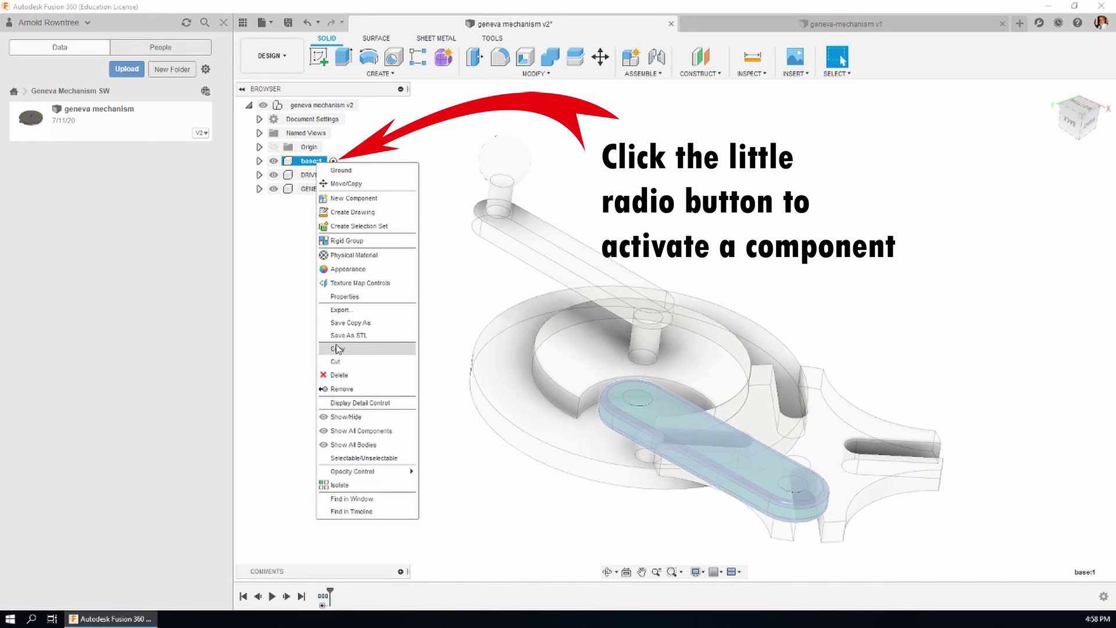
pyautogui.click(343, 322)
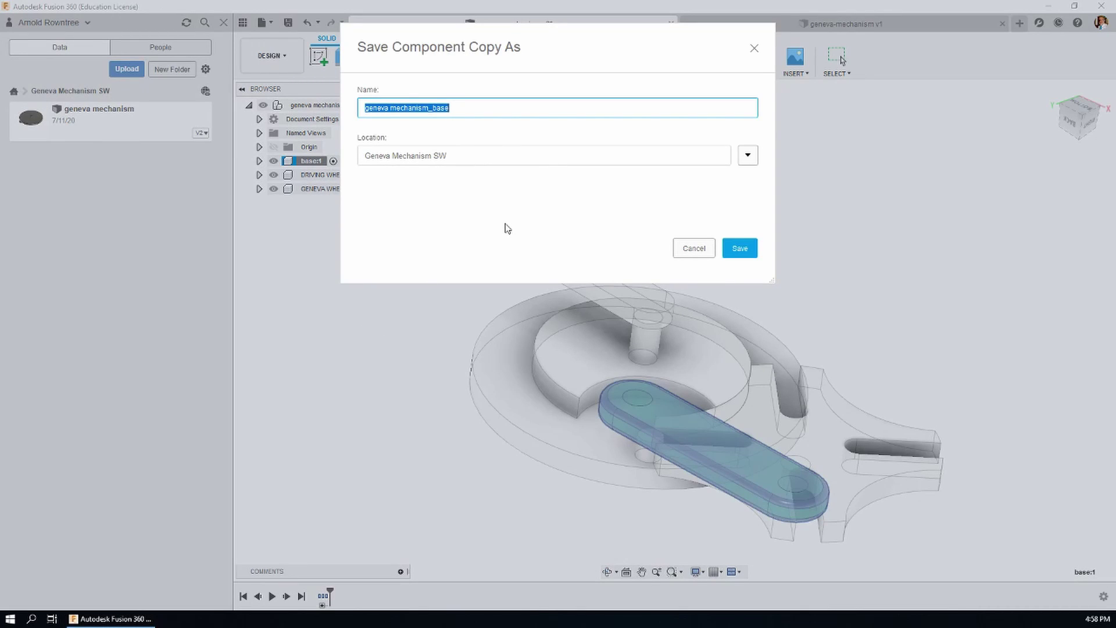
pyautogui.write('g')
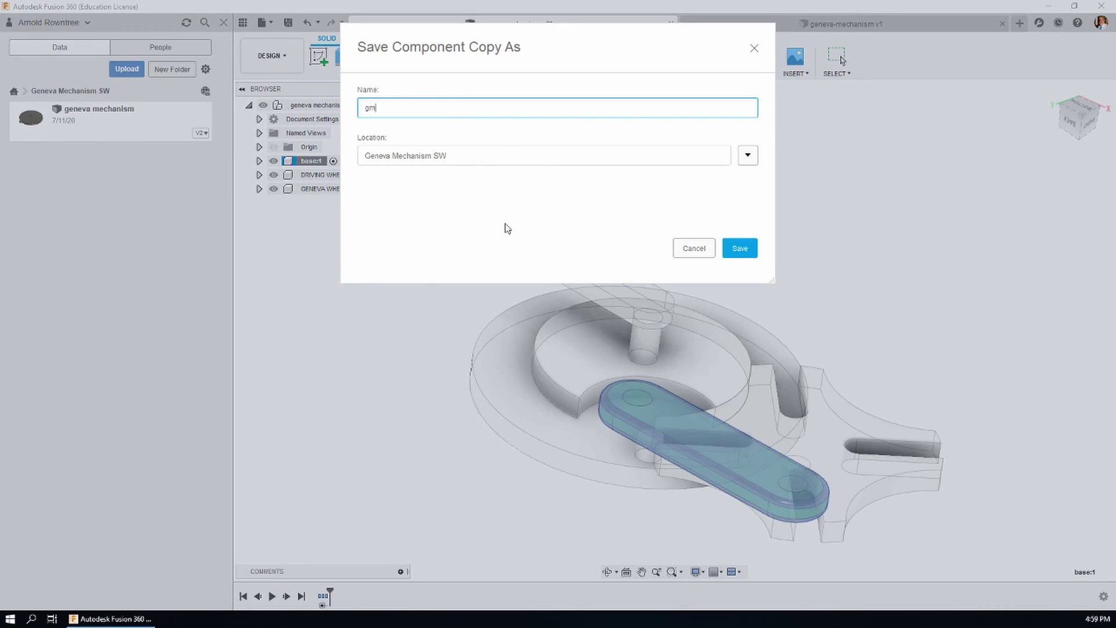
pyautogui.write('M BASE')
pyautogui.press('Return')
# Save a copy of the DRIVING WHEEL component as GM DRIVE.
pyautogui.click(349, 175)
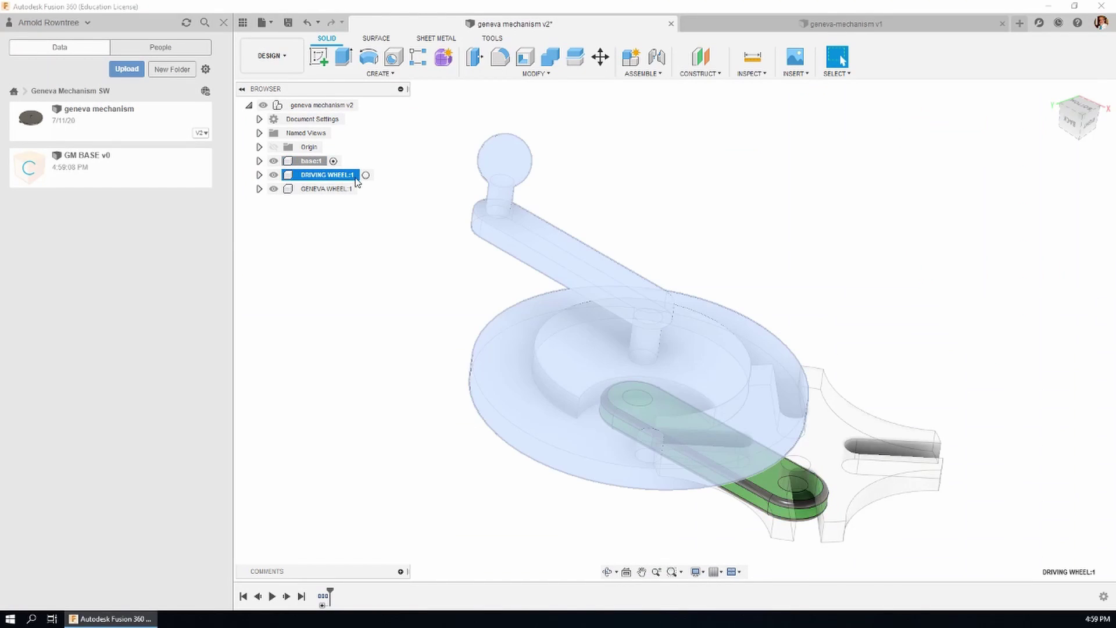
pyautogui.click(366, 175)
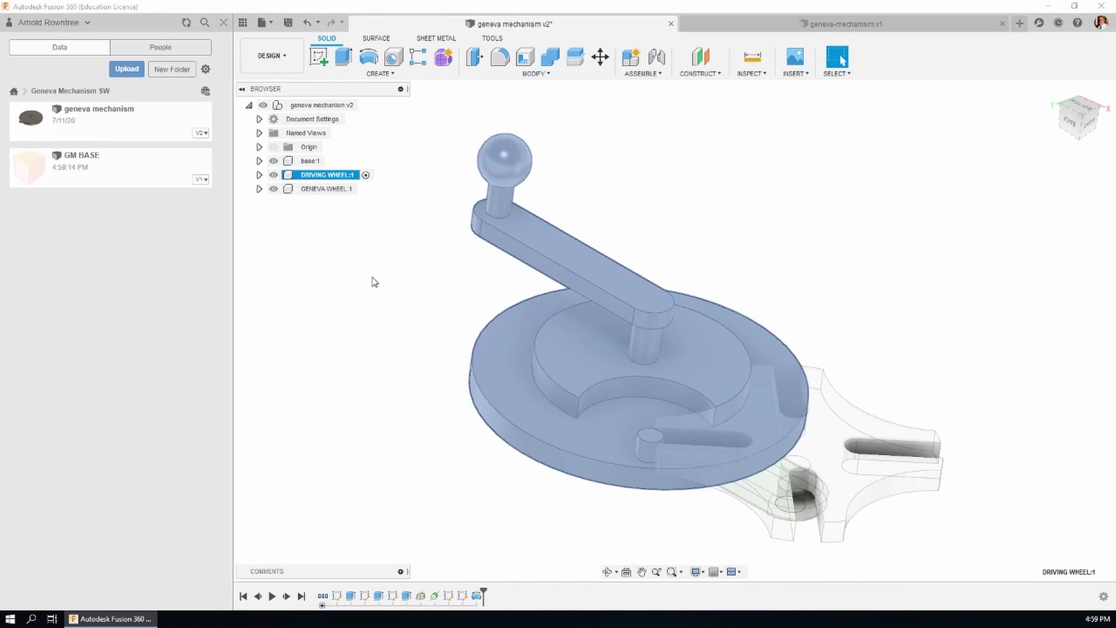
pyautogui.rightClick(312, 177)
pyautogui.click(348, 333)
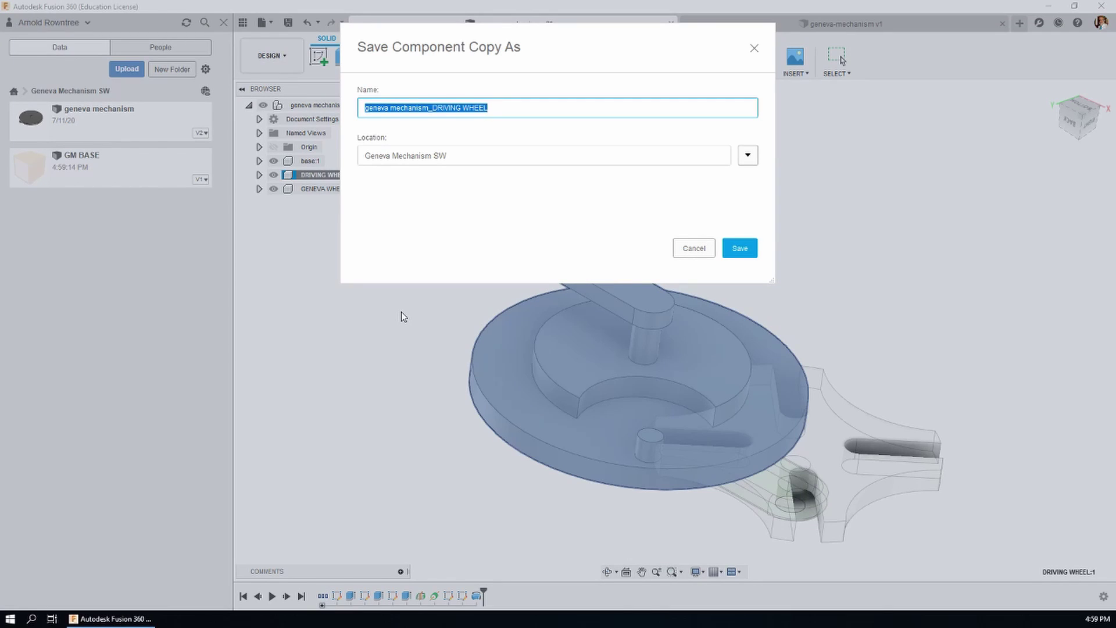
pyautogui.write('GM DRIVE')
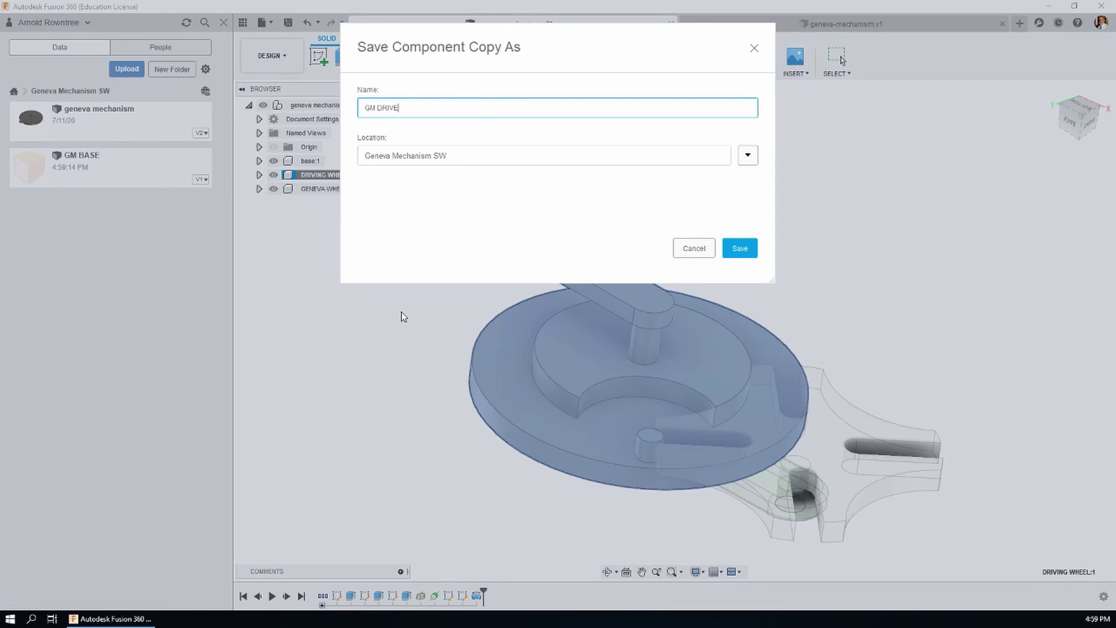
pyautogui.click(737, 250)
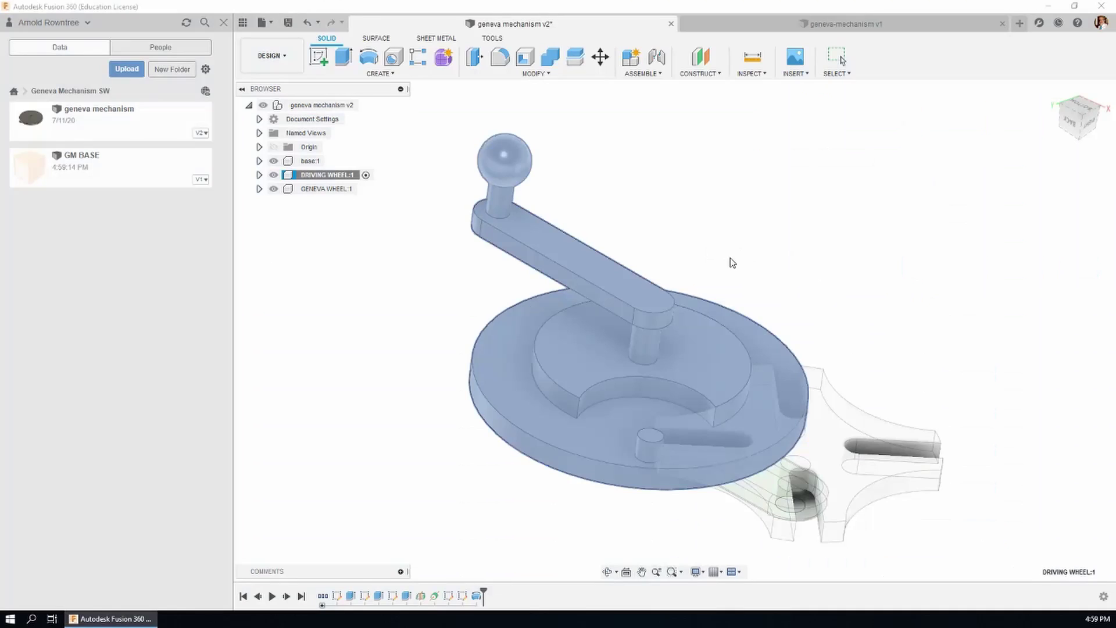
# Save a copy of the GENEVA WHEEL as GM INDEXING and reactivate the top-level assembly.
pyautogui.click(318, 190)
pyautogui.rightClick(335, 191)
pyautogui.click(377, 349)
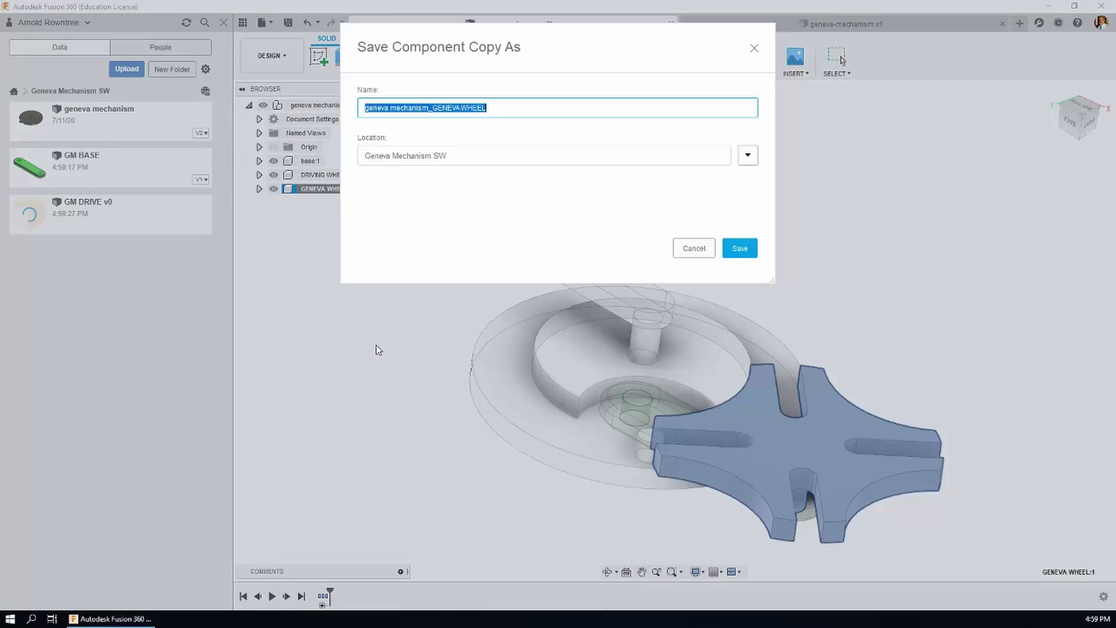
pyautogui.write('G')
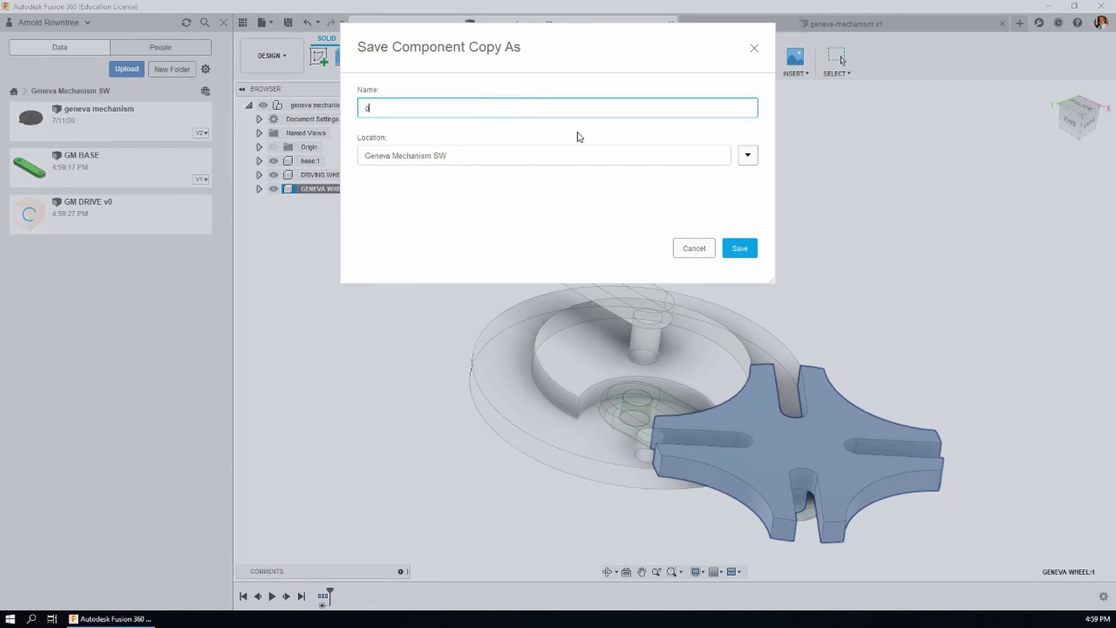
pyautogui.write('M INDEXING')
pyautogui.click(750, 247)
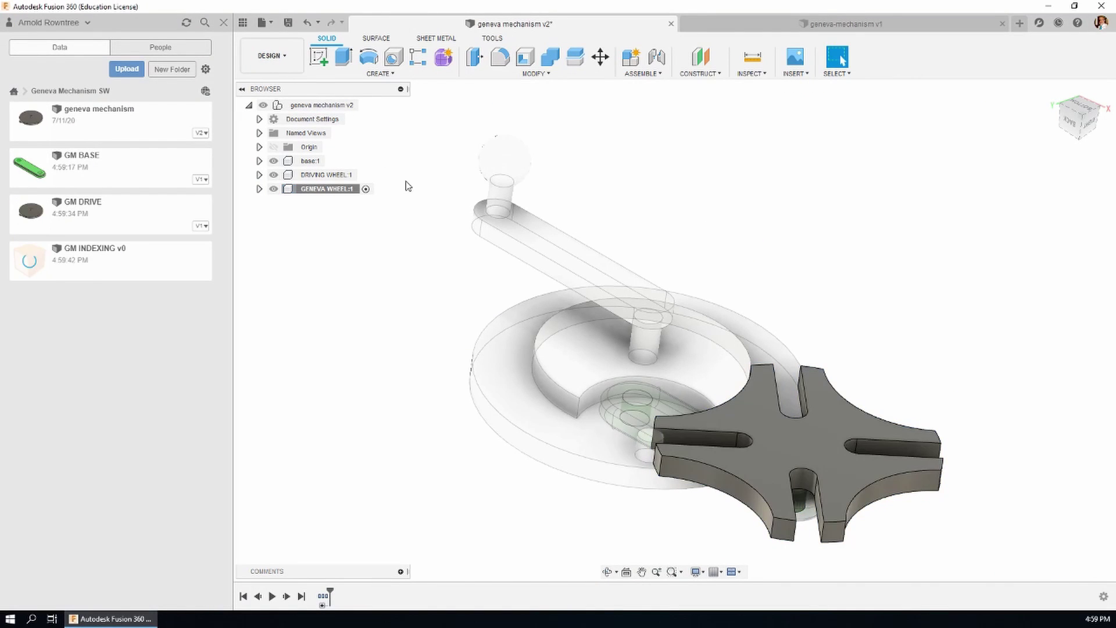
pyautogui.click(374, 104)
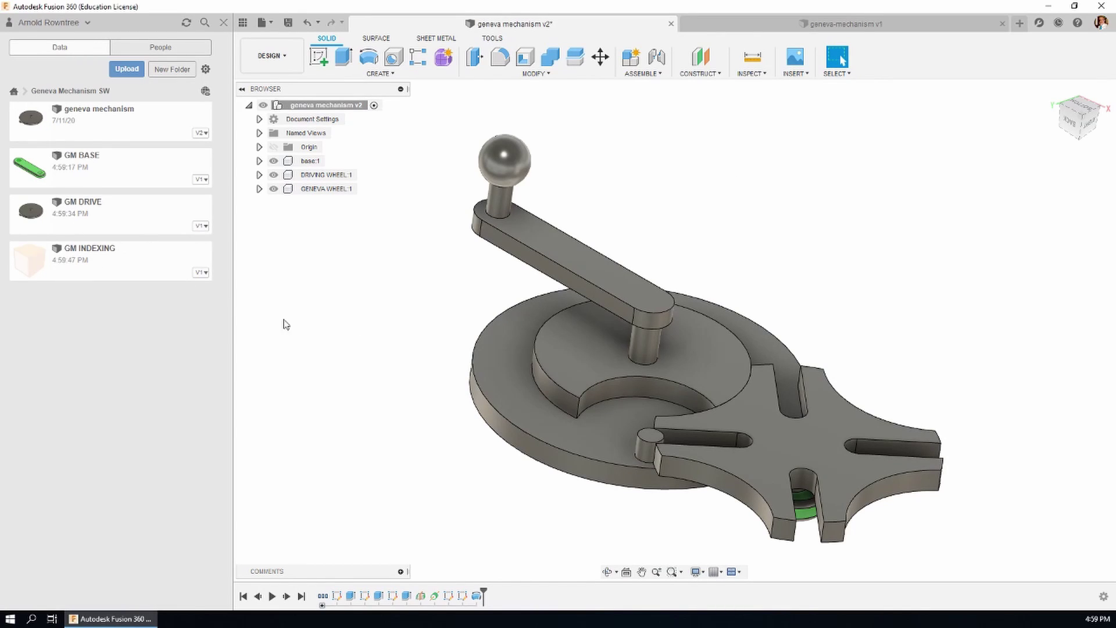
# Create a new design and save it as BOTTOM UP ASSEMBLY.
pyautogui.click(1020, 25)
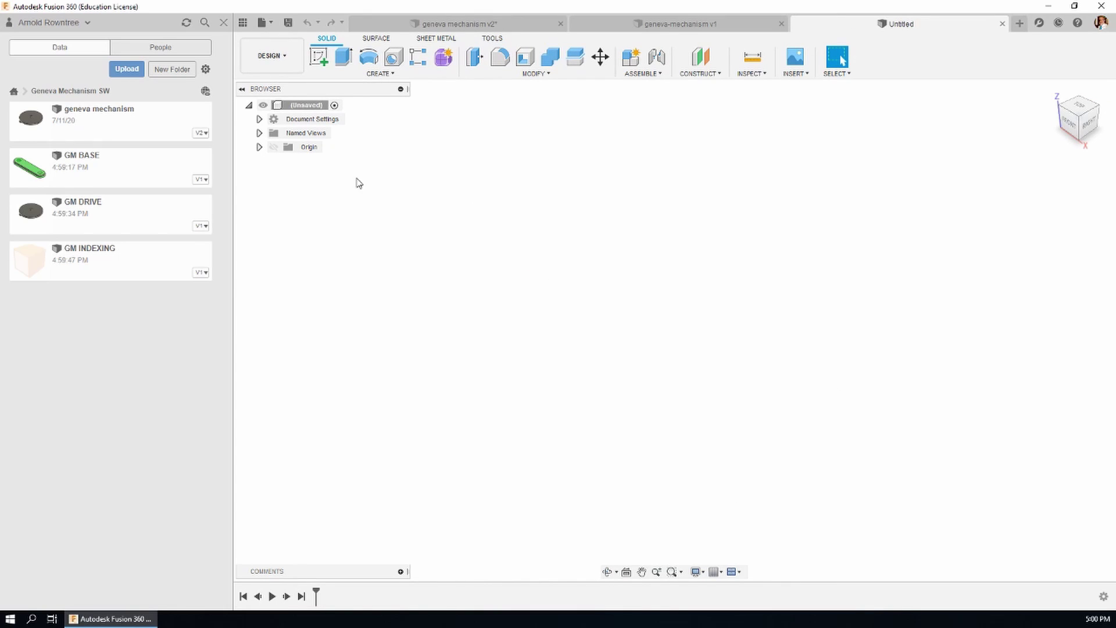
pyautogui.click(287, 22)
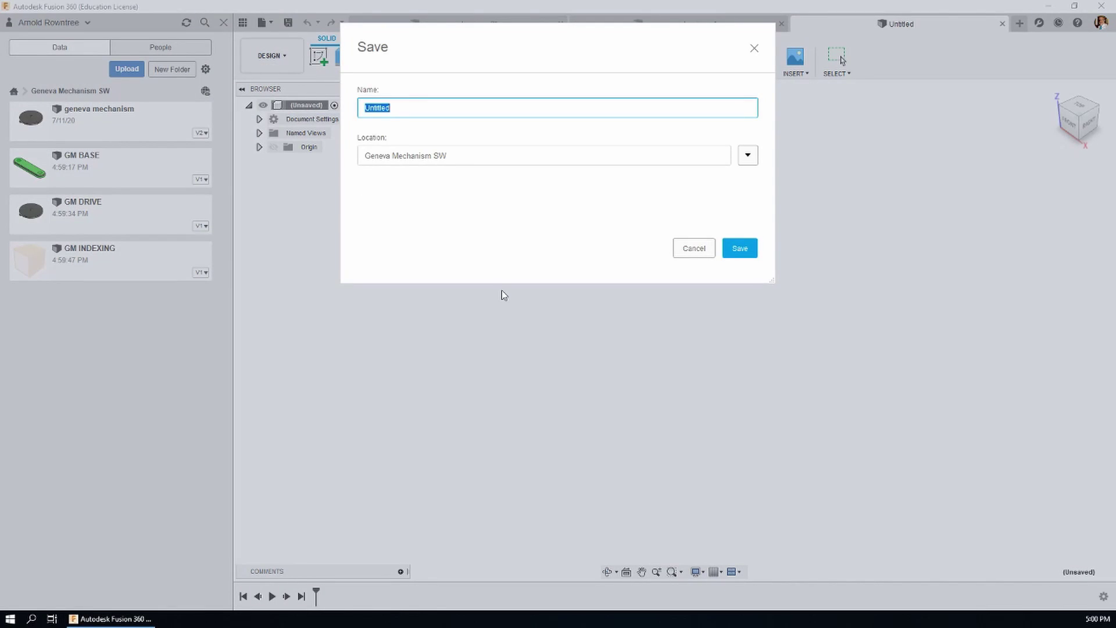
pyautogui.write('BC')
pyautogui.write('TTOM UP ASSEMBLY')
pyautogui.click(735, 250)
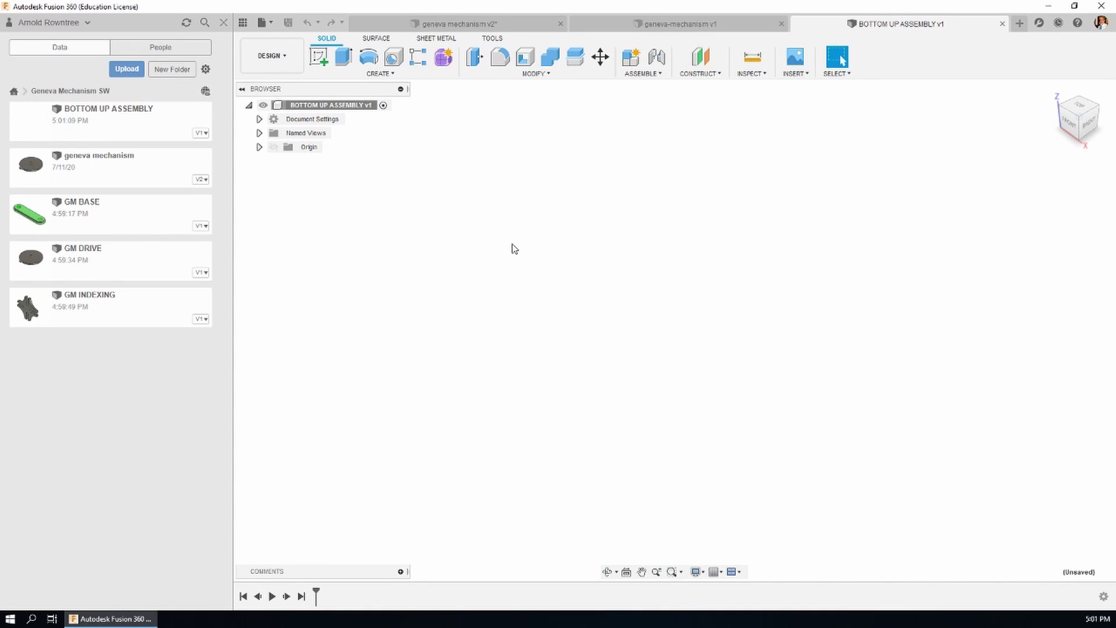
# Place GM BASE from the Data panel into the design, keeping its default position.
pyautogui.moveTo(81, 213); pyautogui.dragTo(636, 278)
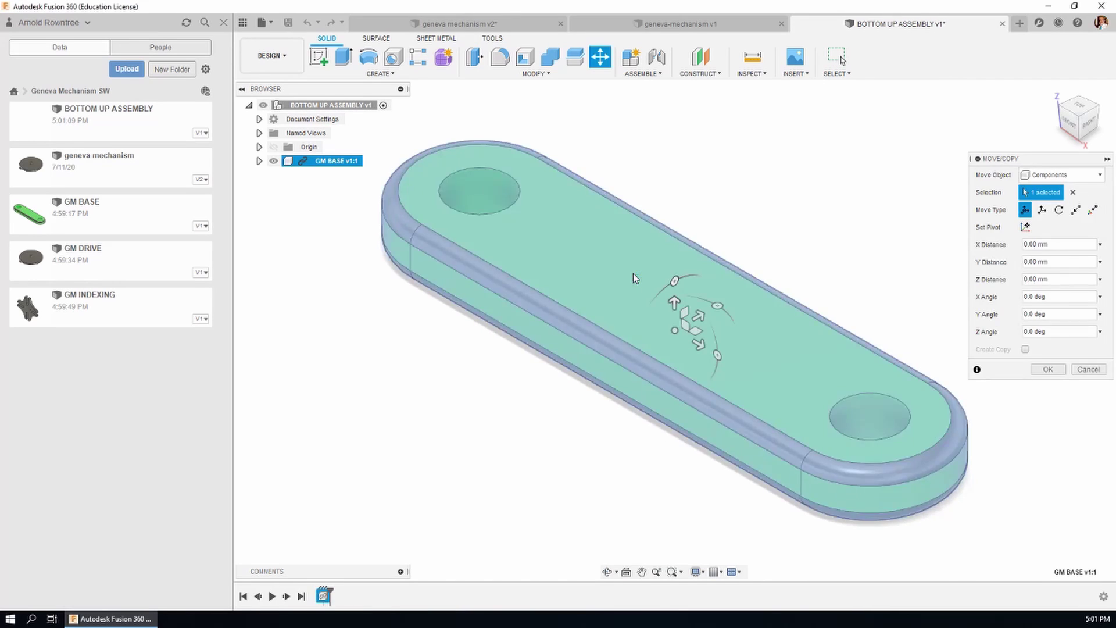
pyautogui.click(1048, 369)
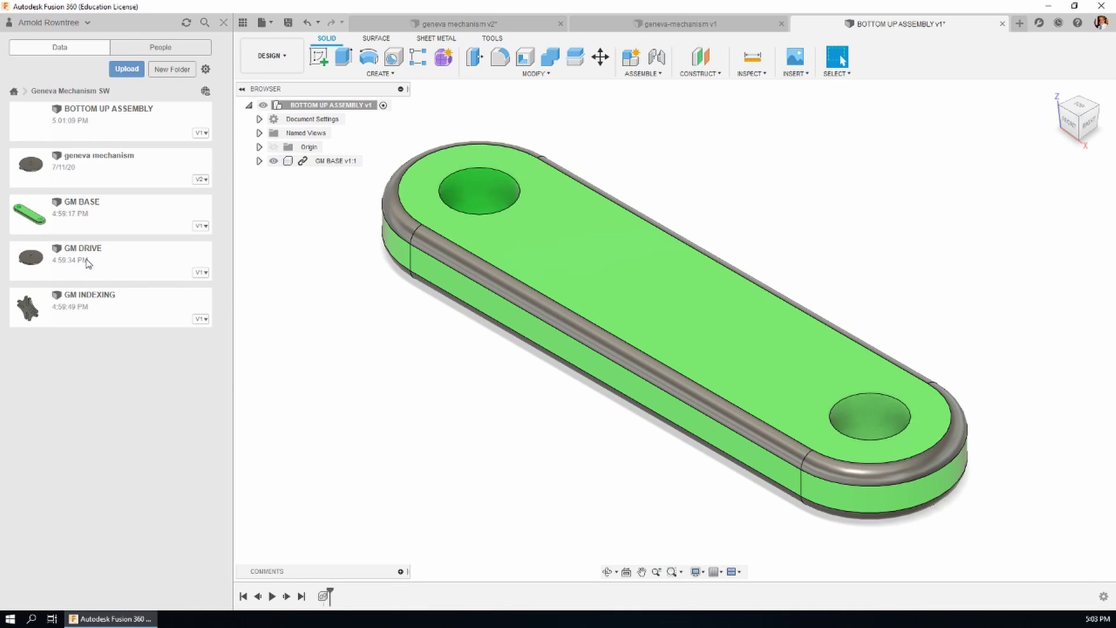
# Insert GM DRIVE into the assembly, flipped 180° about the X axis.
pyautogui.moveTo(88, 263); pyautogui.dragTo(779, 227)
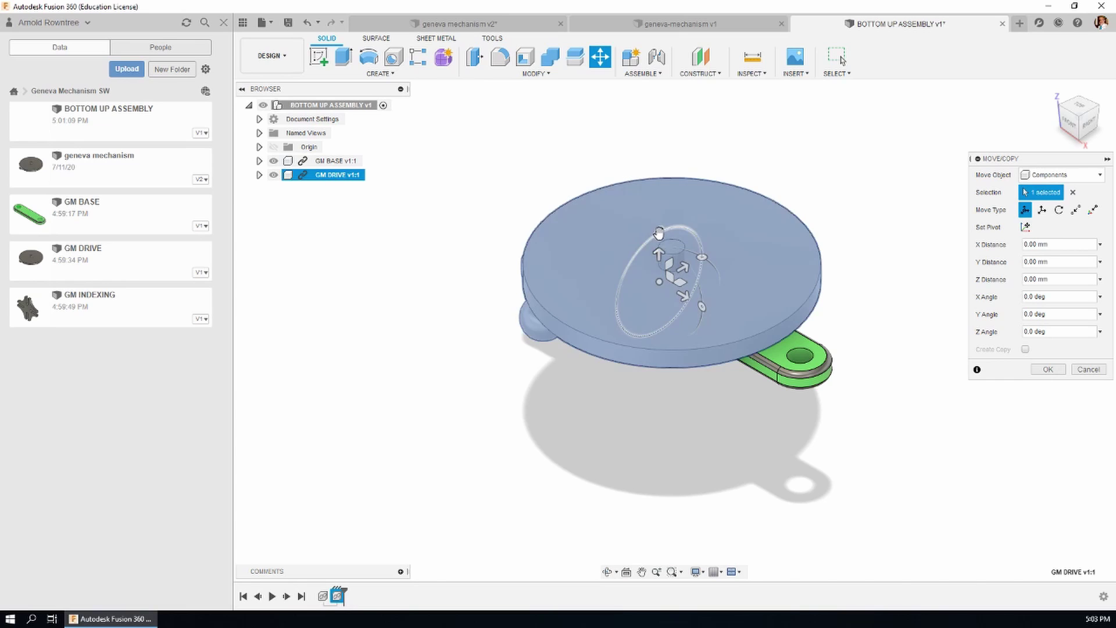
pyautogui.moveTo(658, 234); pyautogui.dragTo(660, 433)
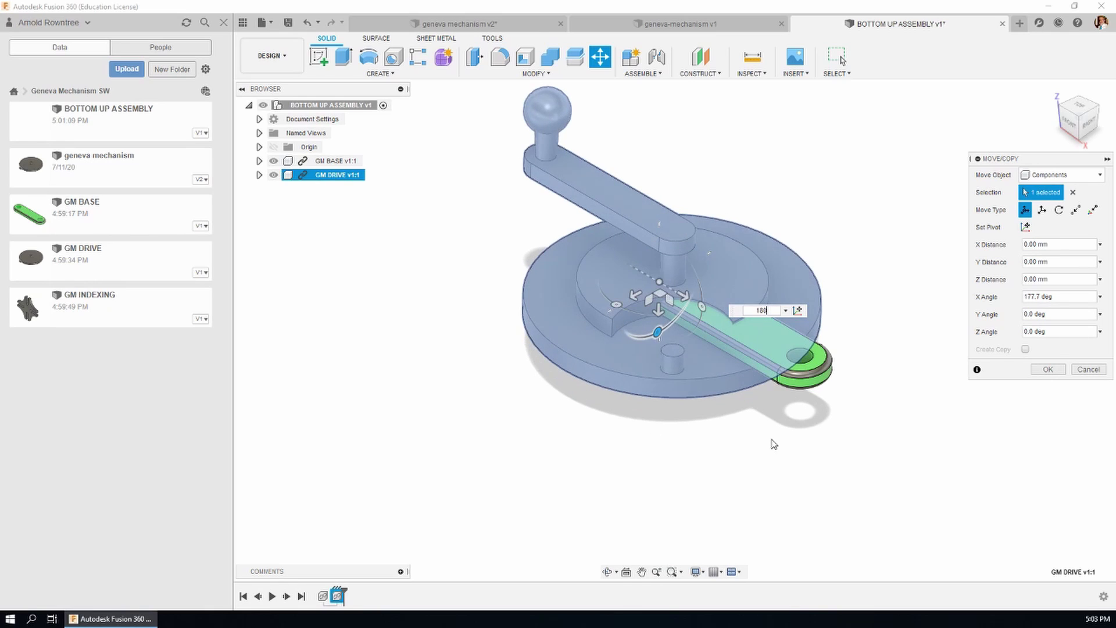
pyautogui.press('Return')
pyautogui.press('Return')
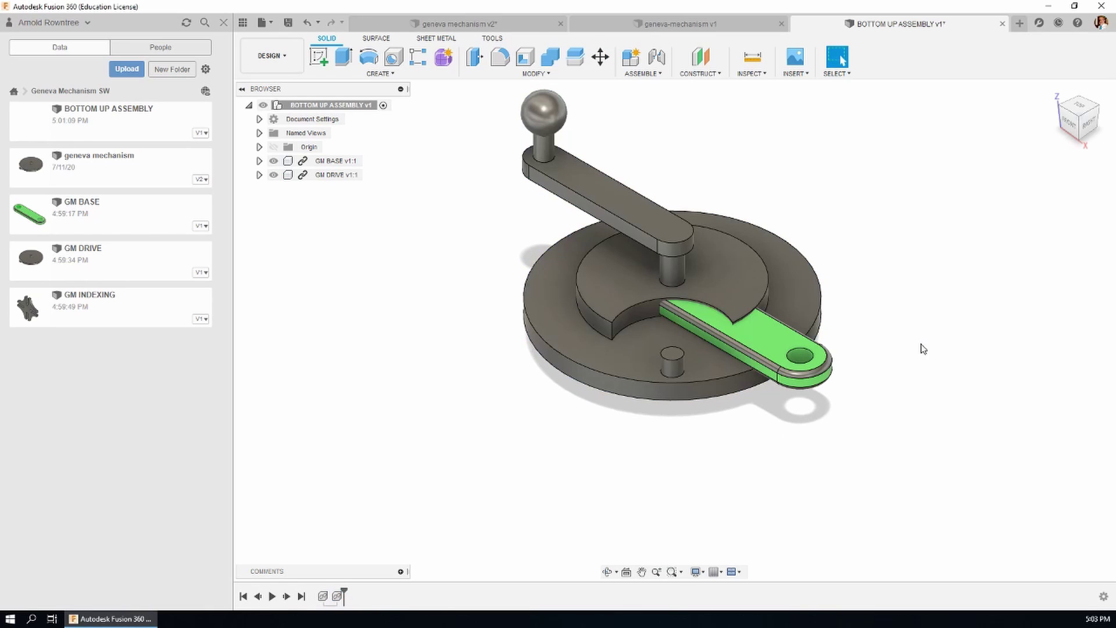
# Move the GM DRIVE component 46.305 mm up along Z and capture its position.
pyautogui.click(600, 56)
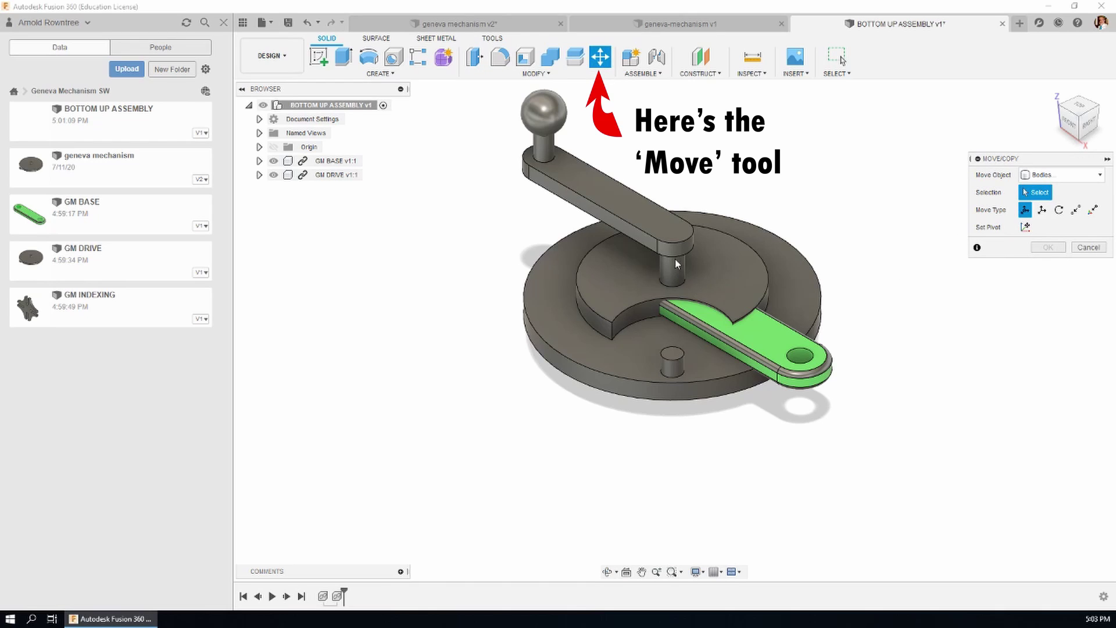
pyautogui.click(1082, 176)
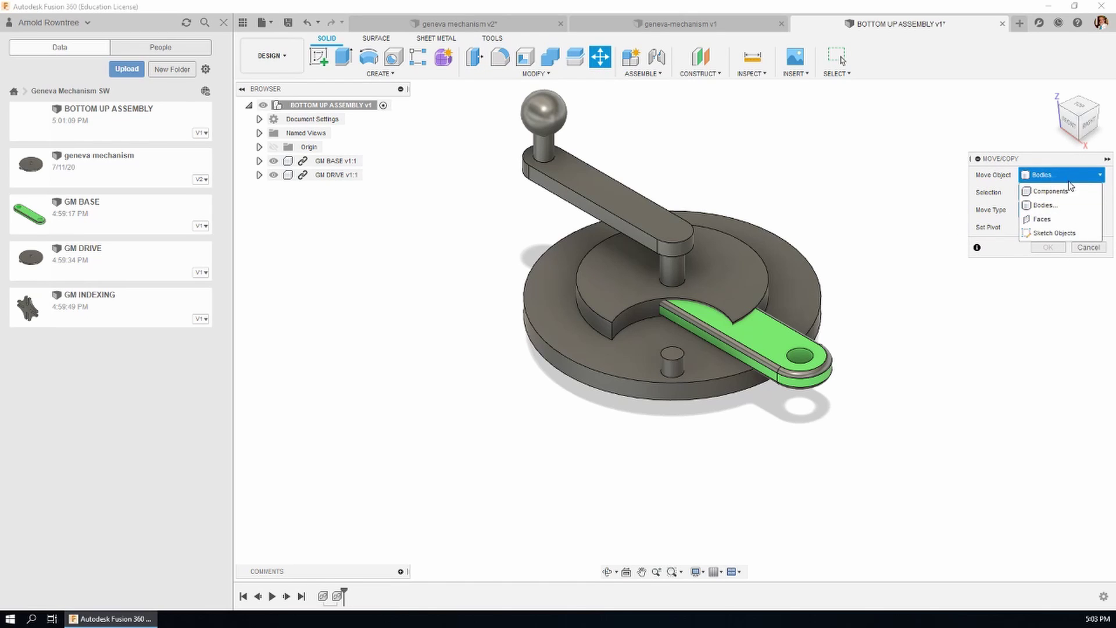
pyautogui.click(1061, 192)
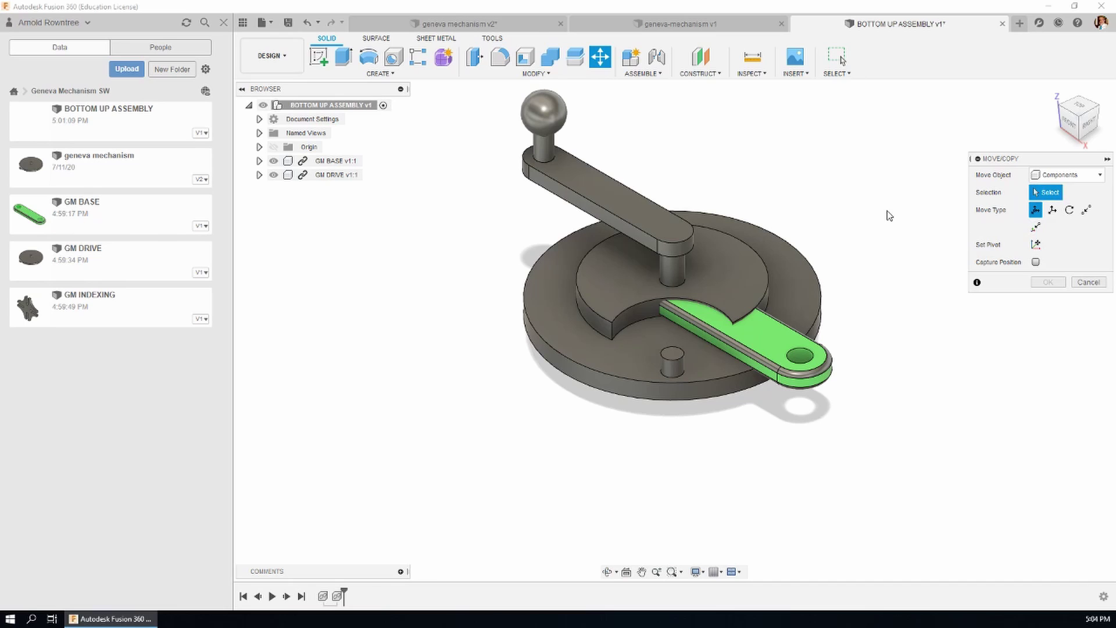
pyautogui.click(788, 260)
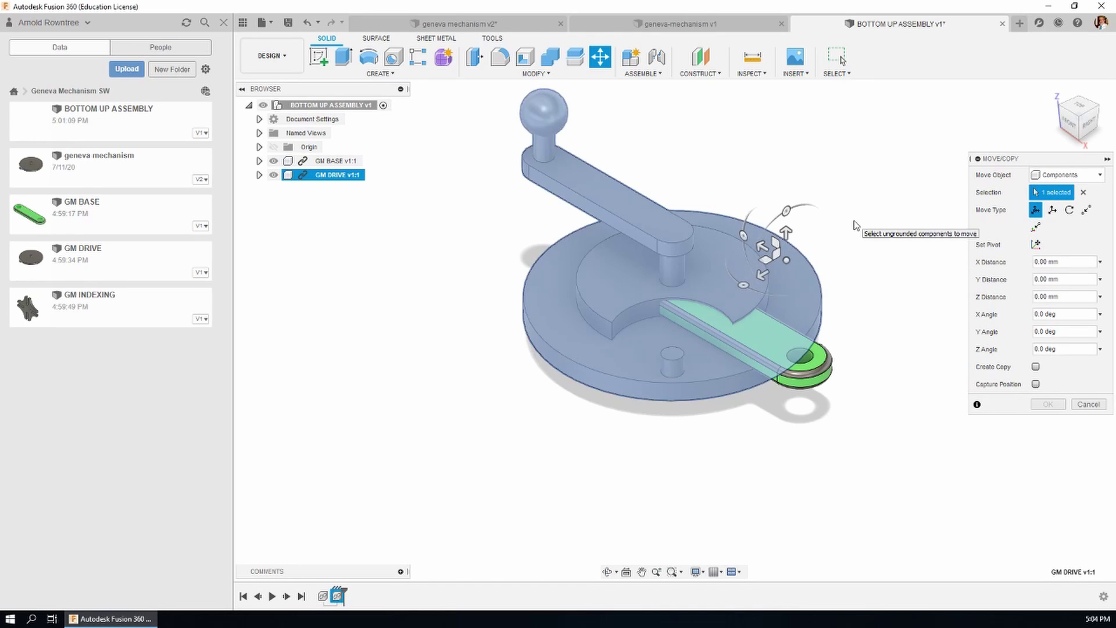
pyautogui.click(785, 232)
pyautogui.moveTo(785, 233); pyautogui.dragTo(807, 154)
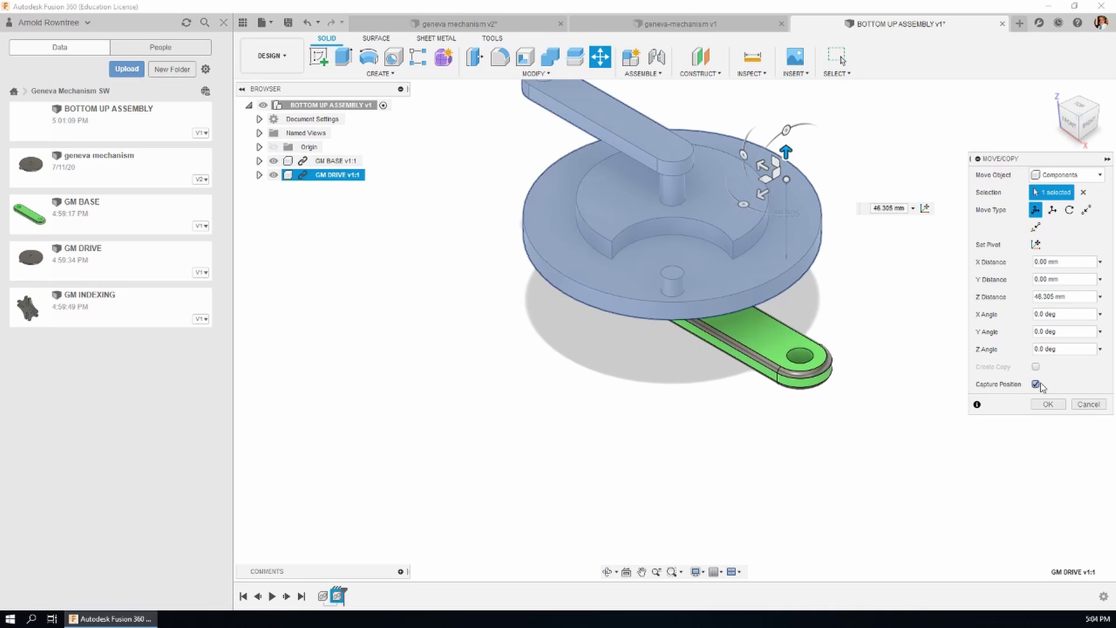
pyautogui.click(1048, 404)
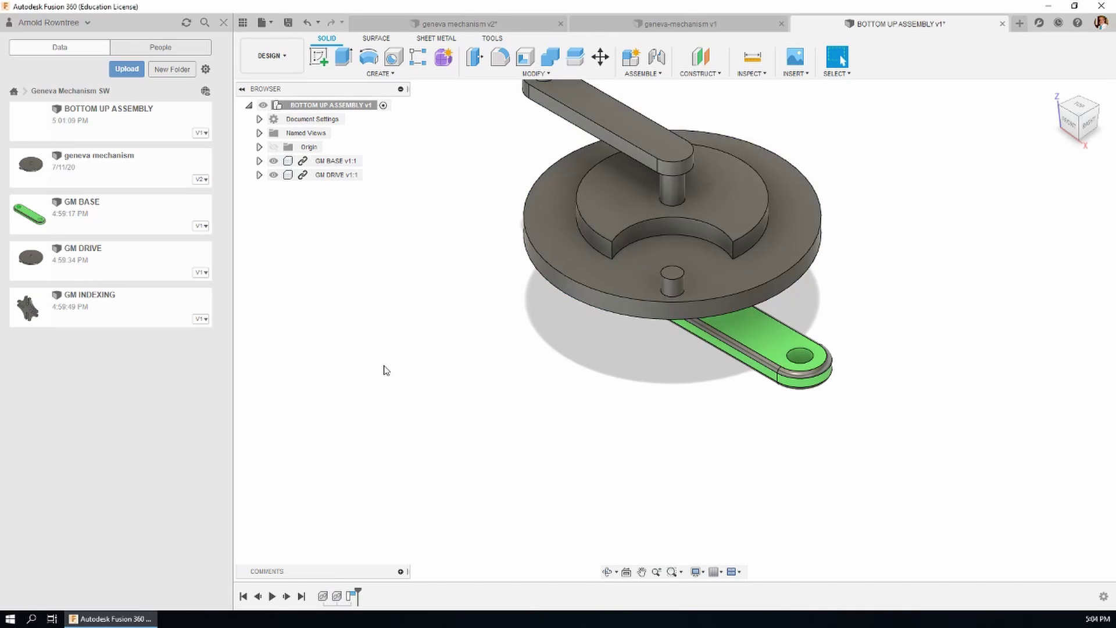
# Insert GM INDEXING, rotate it -90° about X and shift it 136 mm along X.
pyautogui.moveTo(81, 300); pyautogui.dragTo(898, 276)
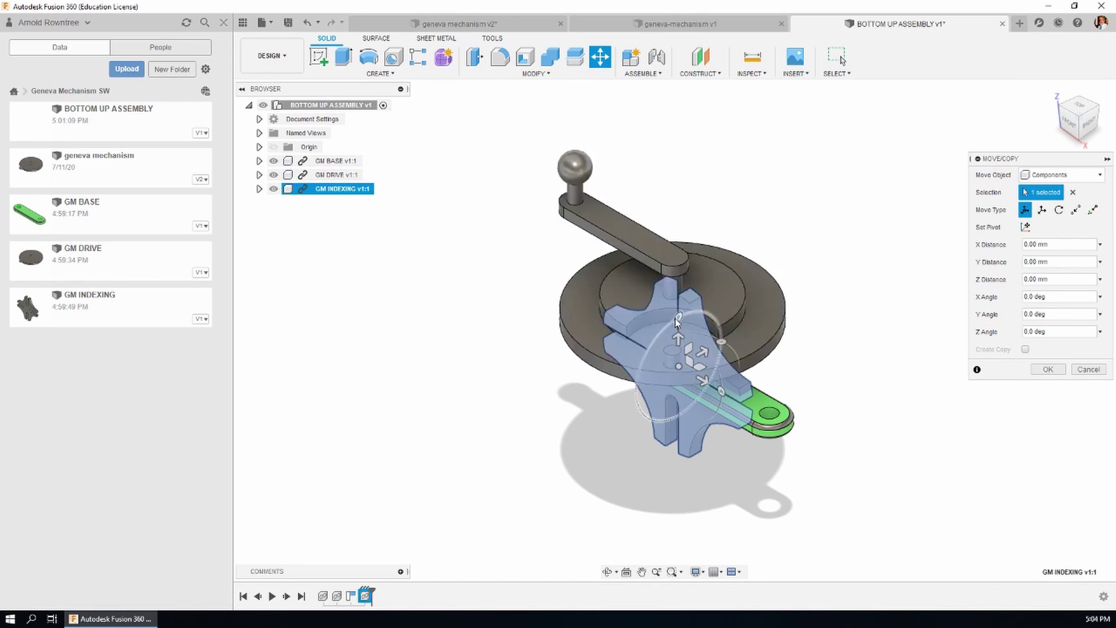
pyautogui.moveTo(678, 317); pyautogui.dragTo(835, 284)
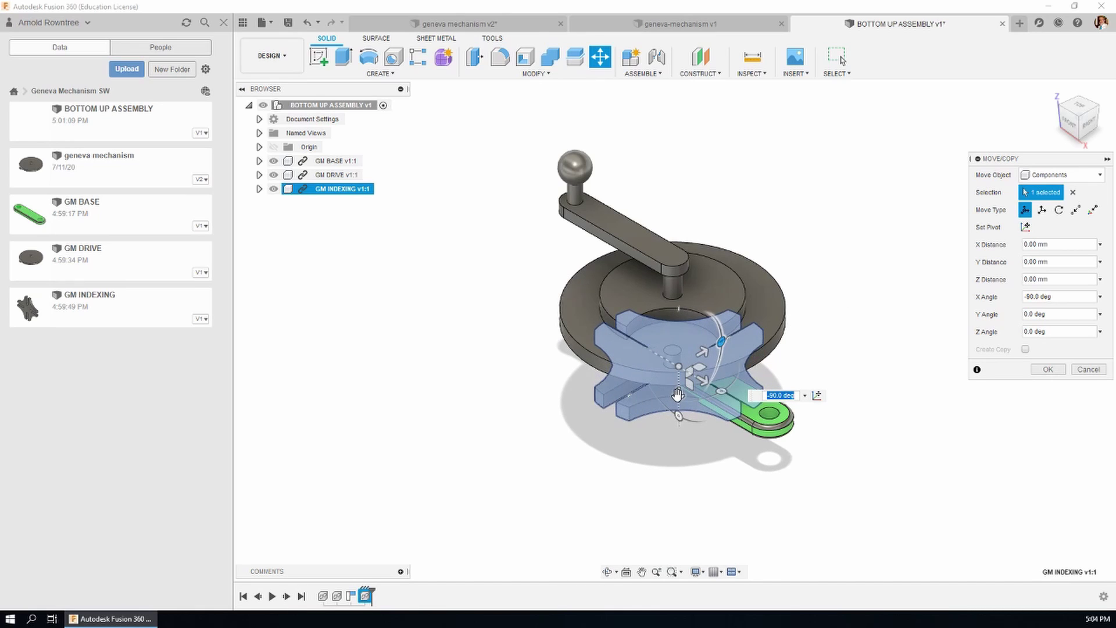
pyautogui.moveTo(678, 395); pyautogui.dragTo(856, 339)
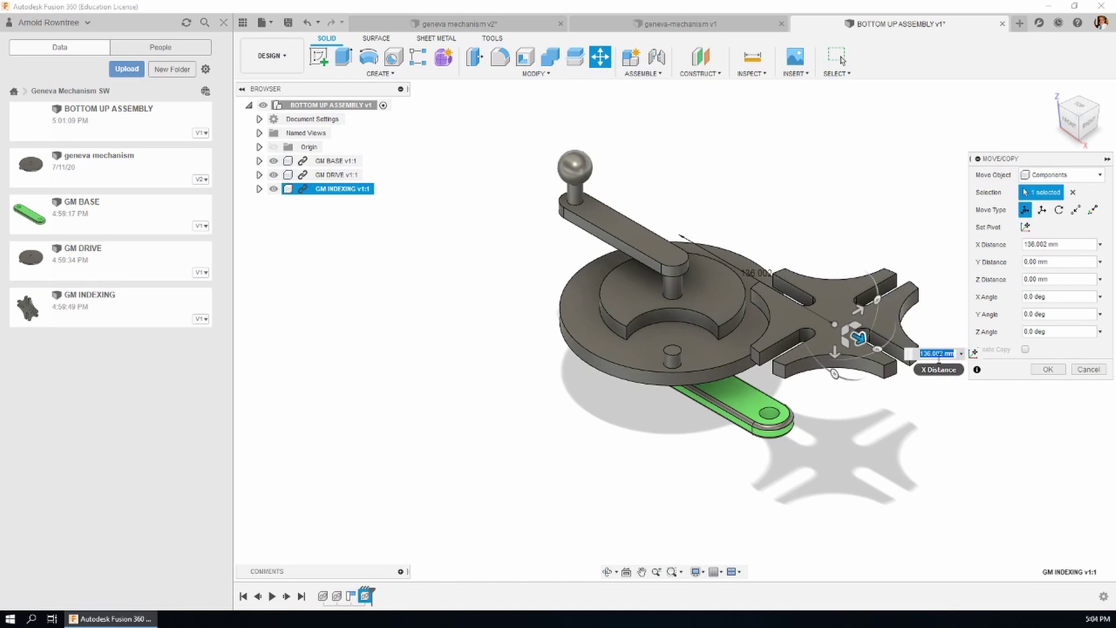
pyautogui.press('Return')
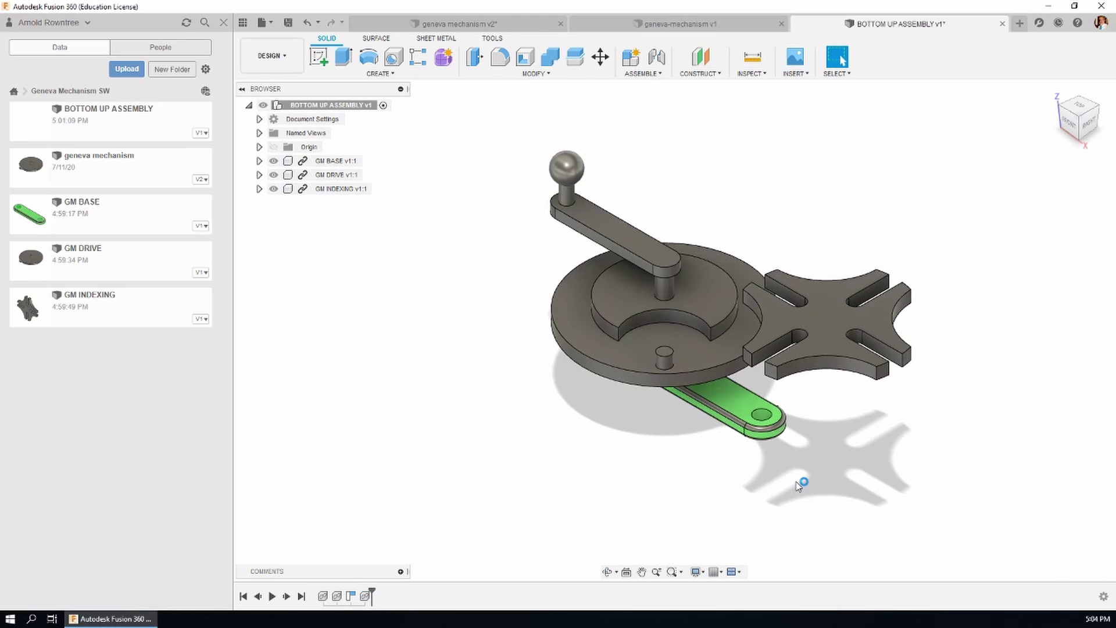
pyautogui.moveTo(802, 481); pyautogui.dragTo(850, 409, button='middle')
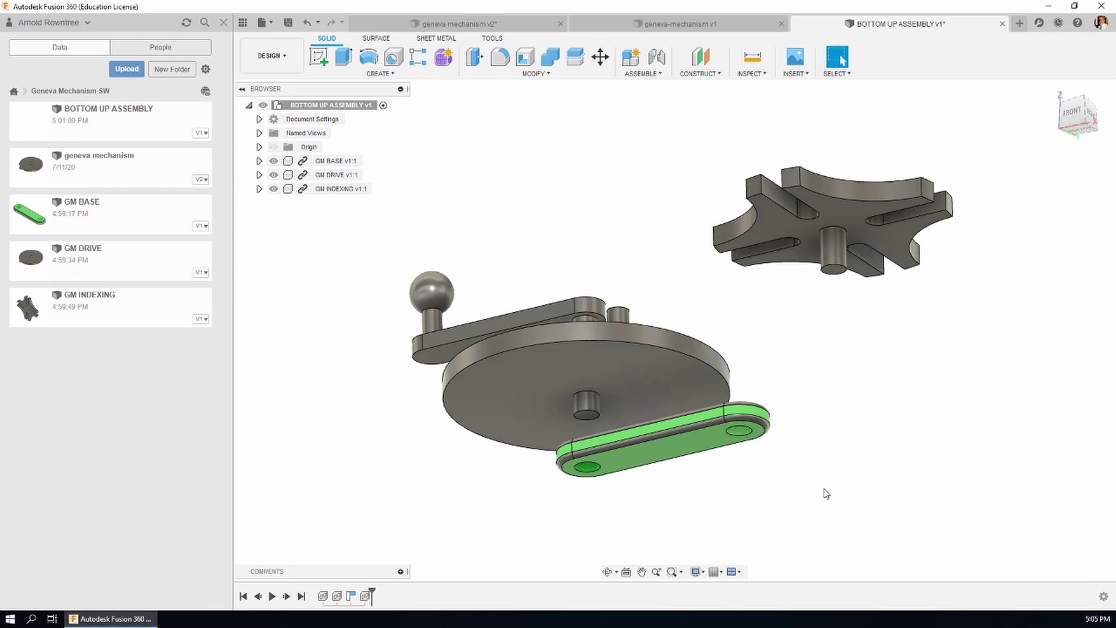
# Start a joint from GM DRIVE's bottom post center to the GM BASE link's end hole.
pyautogui.click(652, 75)
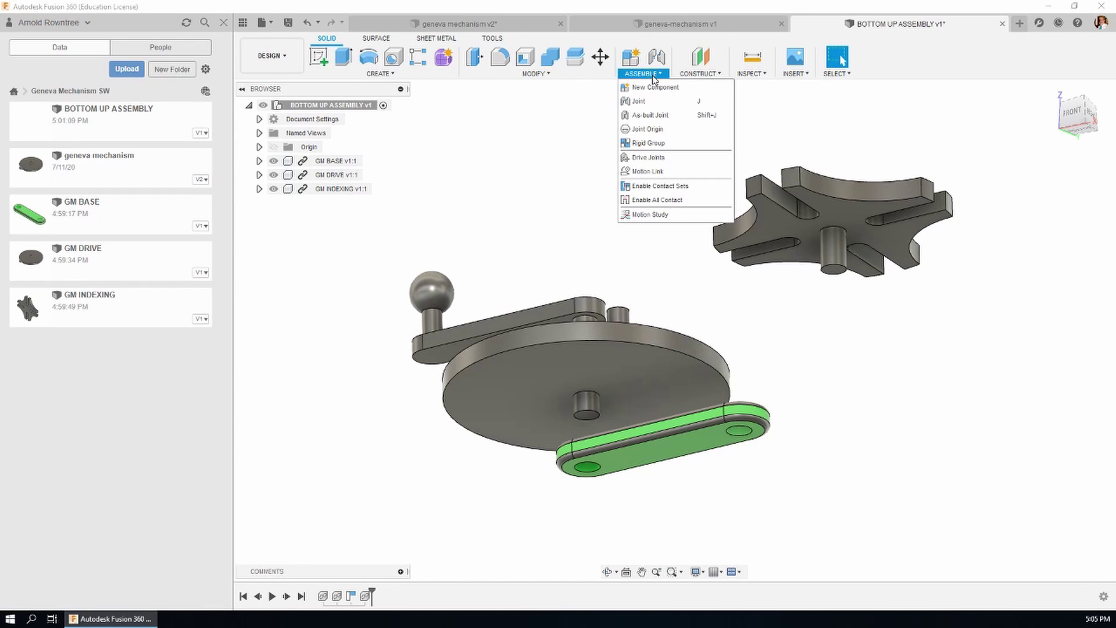
pyautogui.click(648, 101)
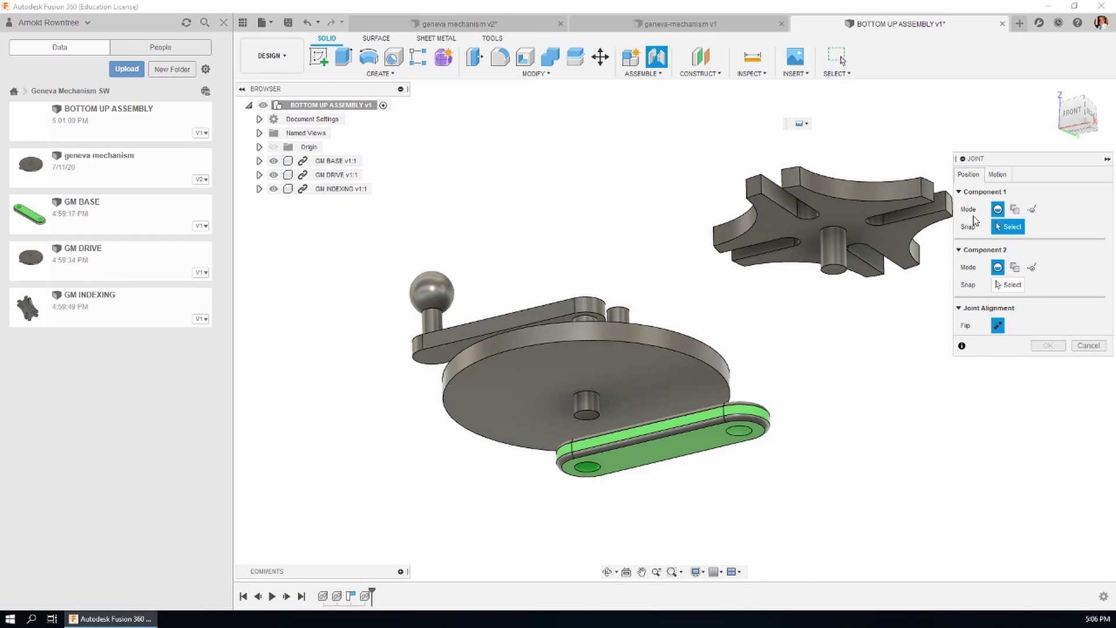
pyautogui.scroll(3, 591, 427)
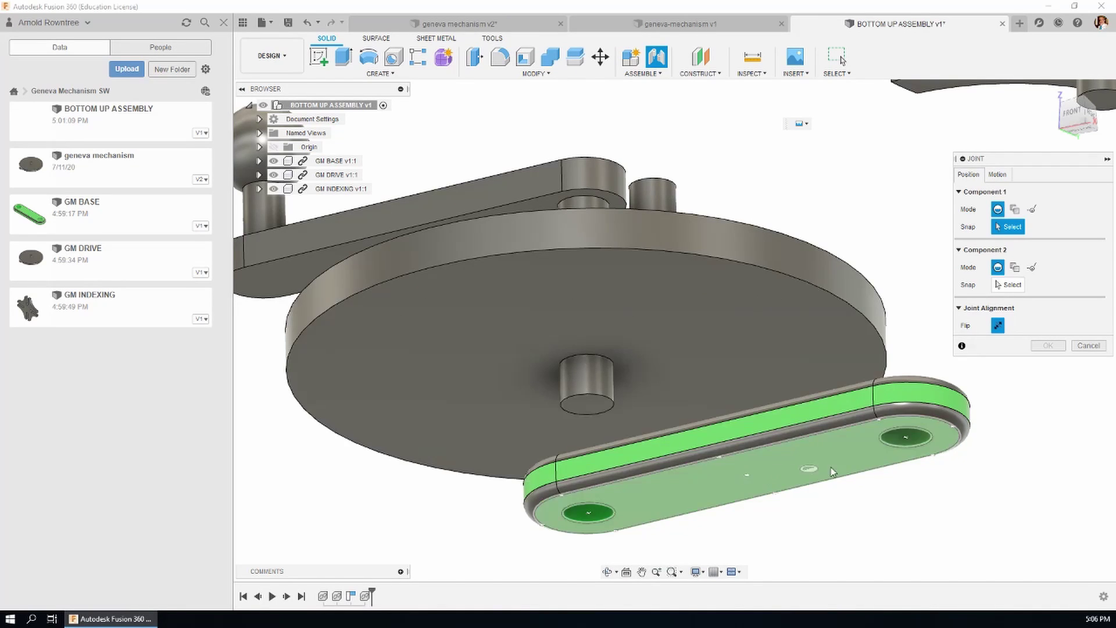
pyautogui.click(602, 408)
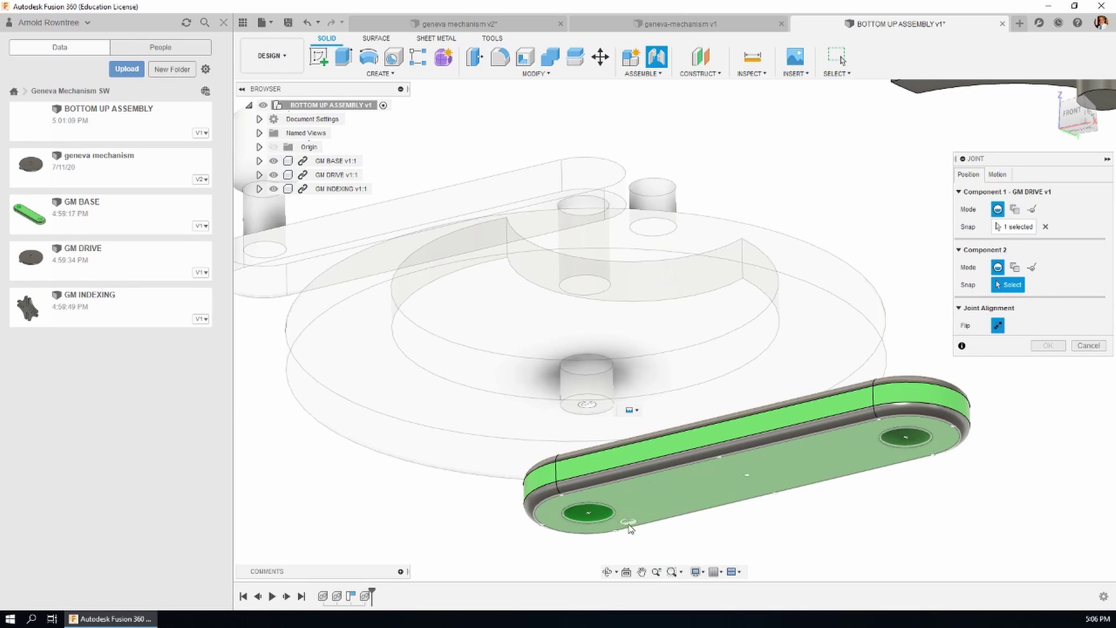
pyautogui.scroll(5, 630, 528)
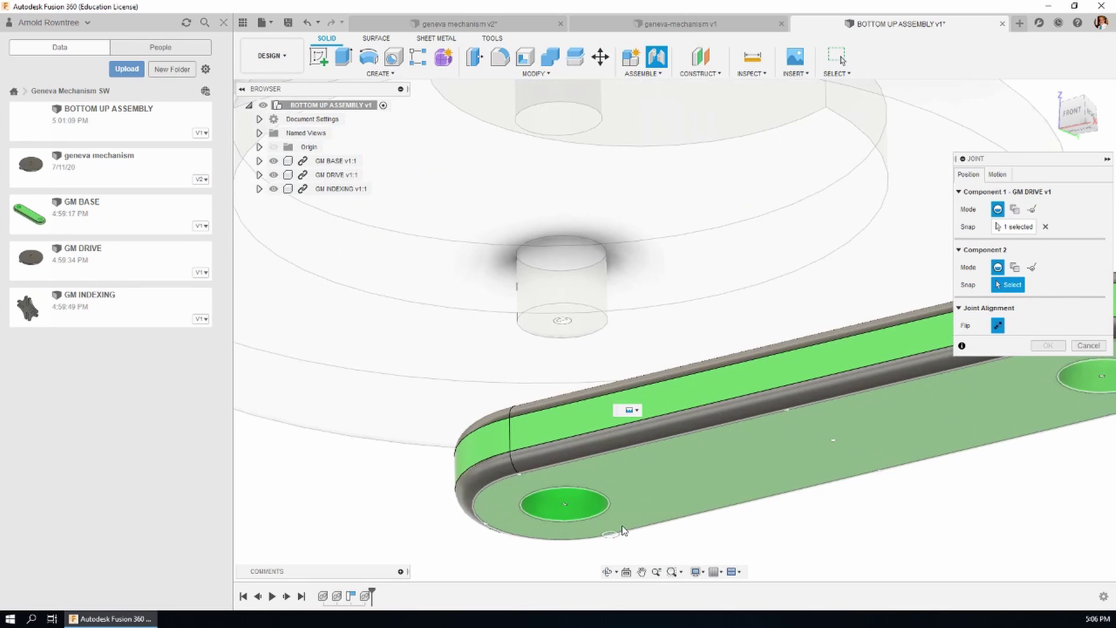
pyautogui.click(593, 513)
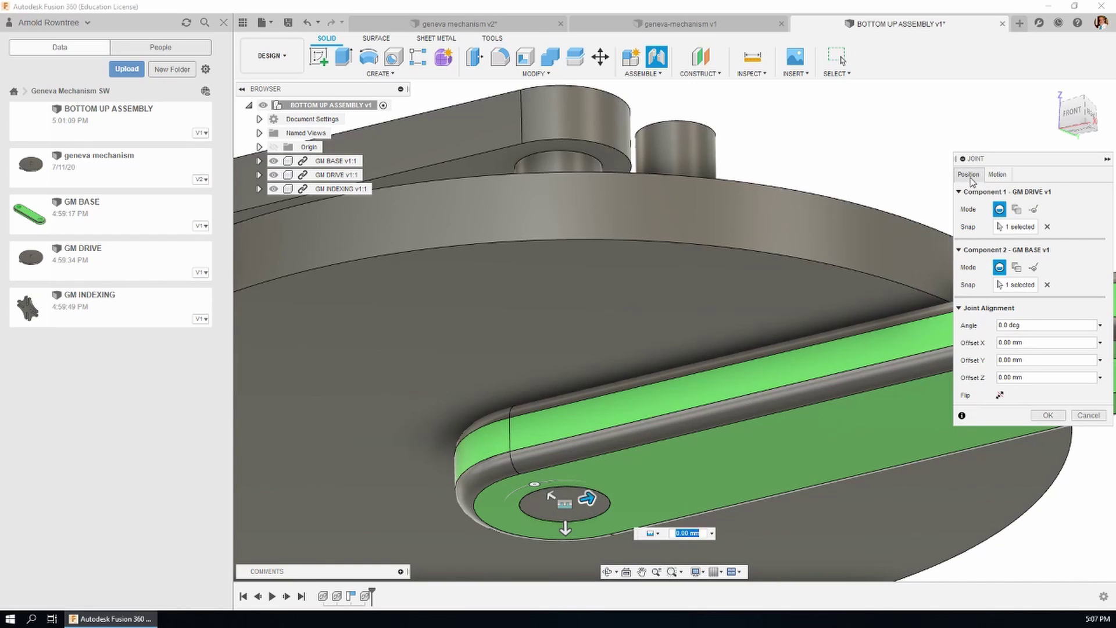
# Set the joint motion to Revolute about the Z axis and create it.
pyautogui.click(999, 176)
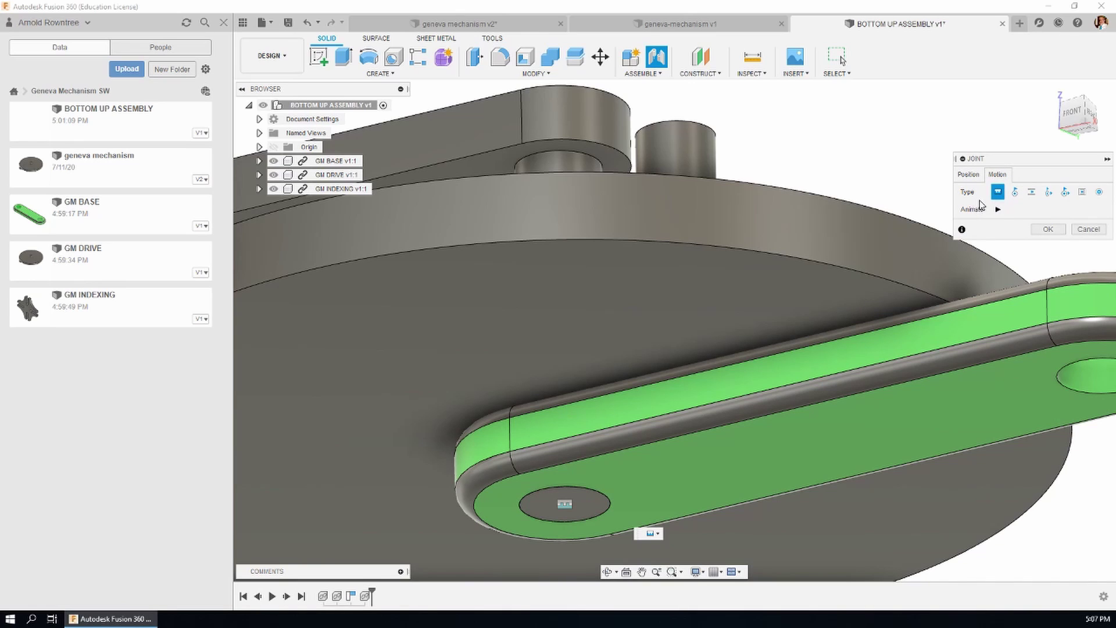
pyautogui.click(1015, 193)
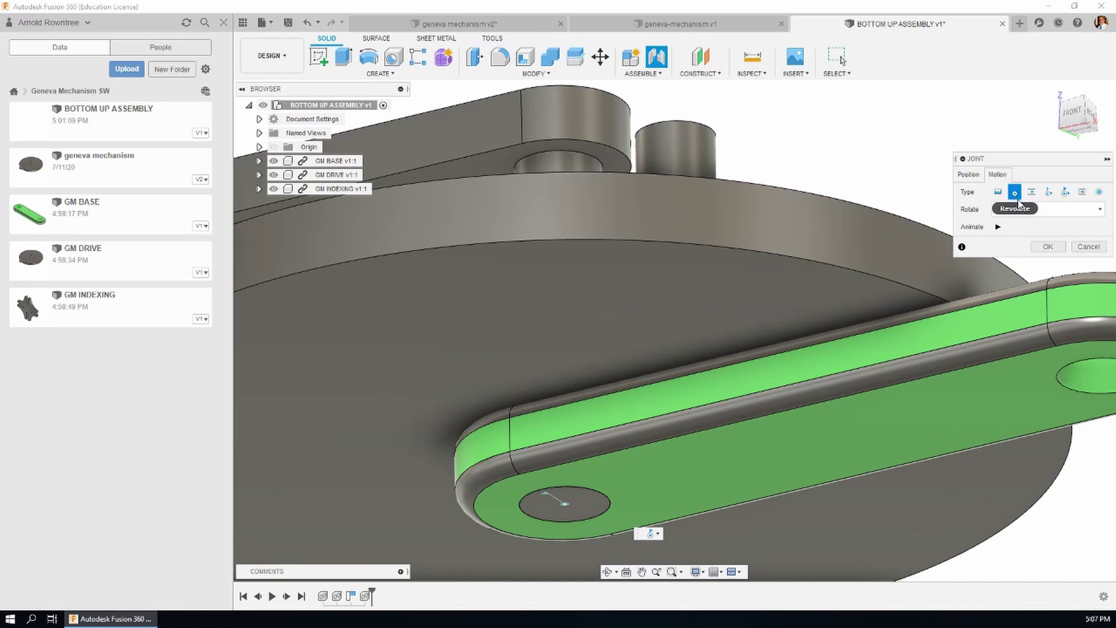
pyautogui.click(1049, 247)
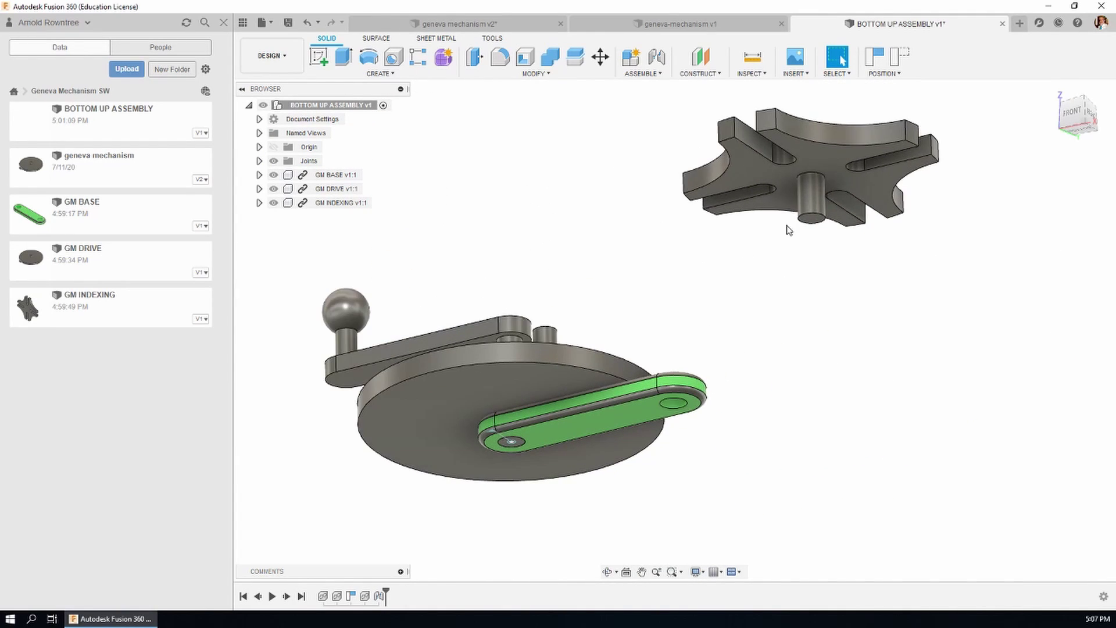
# Add a joint seating GM INDEXING's post in the green base link's other hole, keeping captured positions.
pyautogui.click(657, 79)
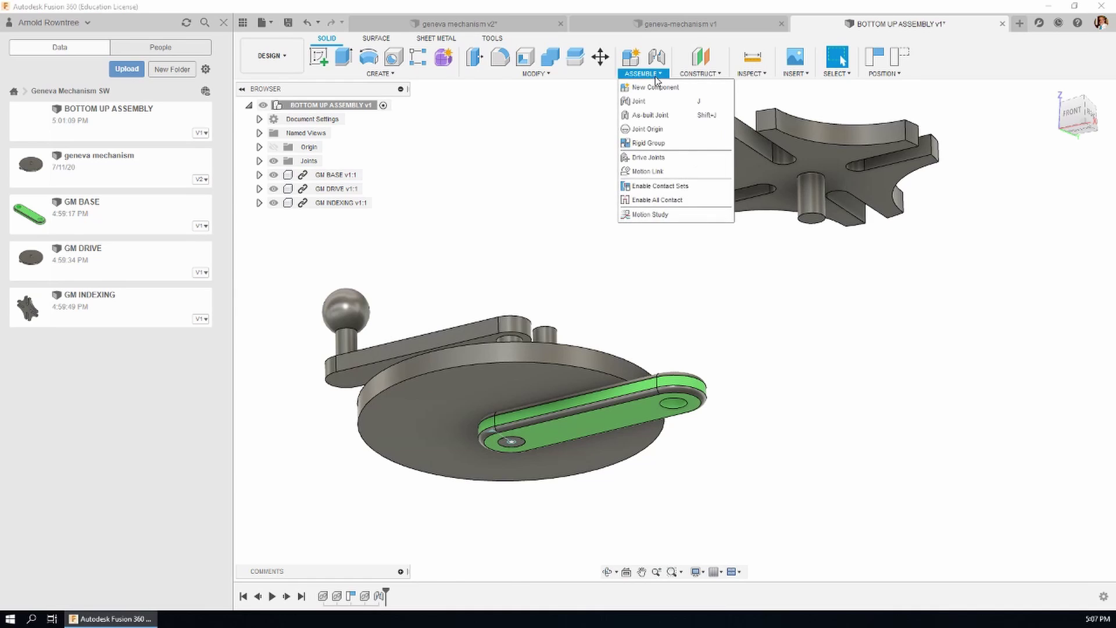
pyautogui.click(642, 102)
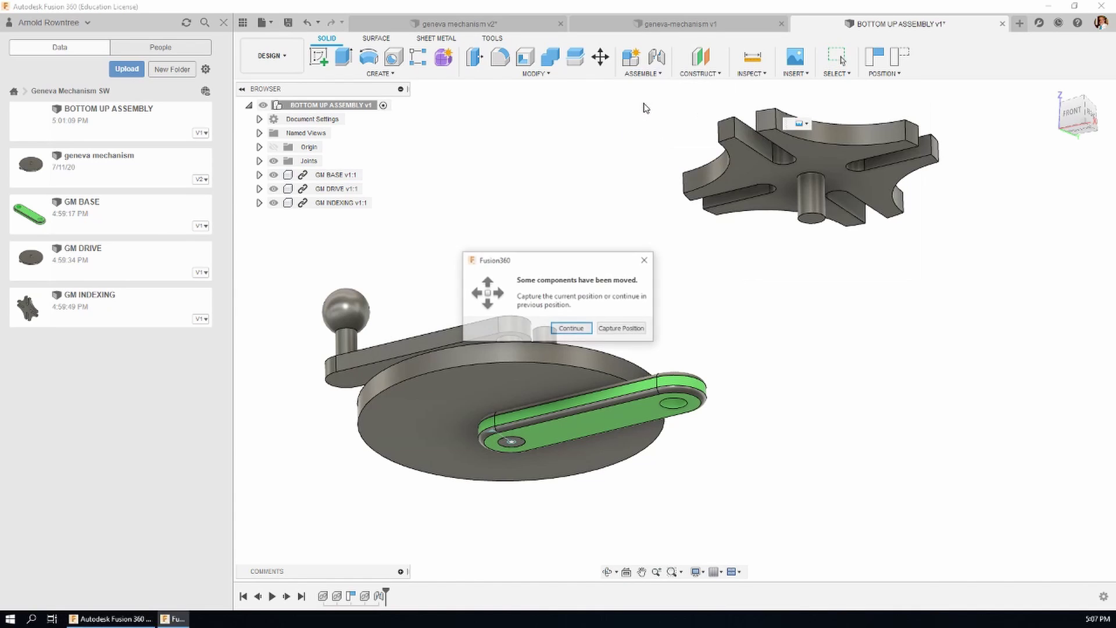
pyautogui.click(623, 329)
pyautogui.scroll(4, 833, 256)
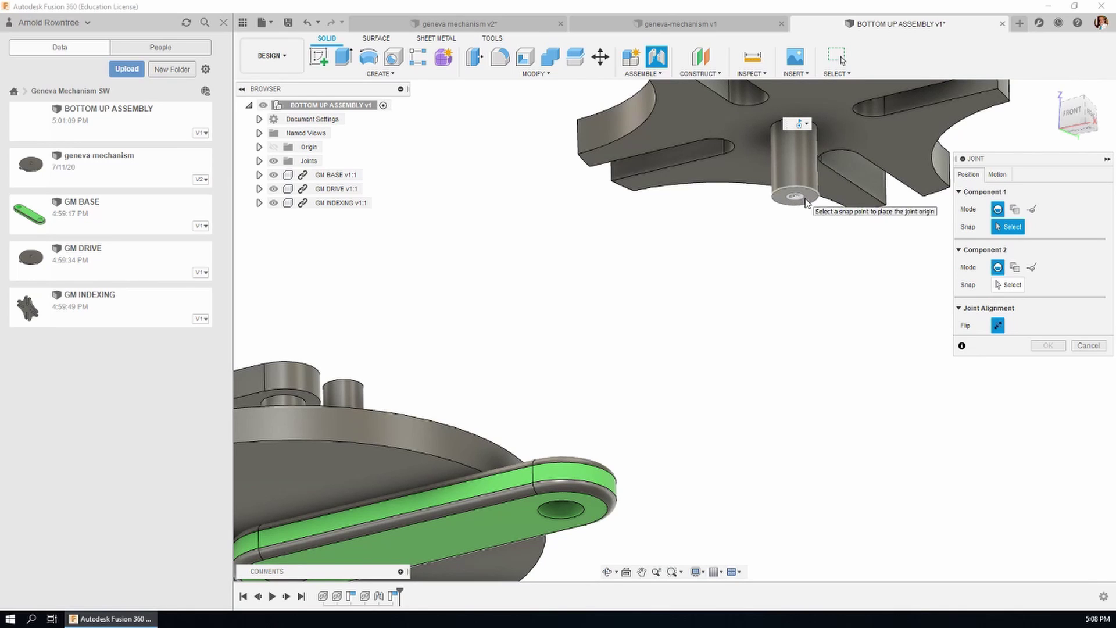
pyautogui.click(807, 202)
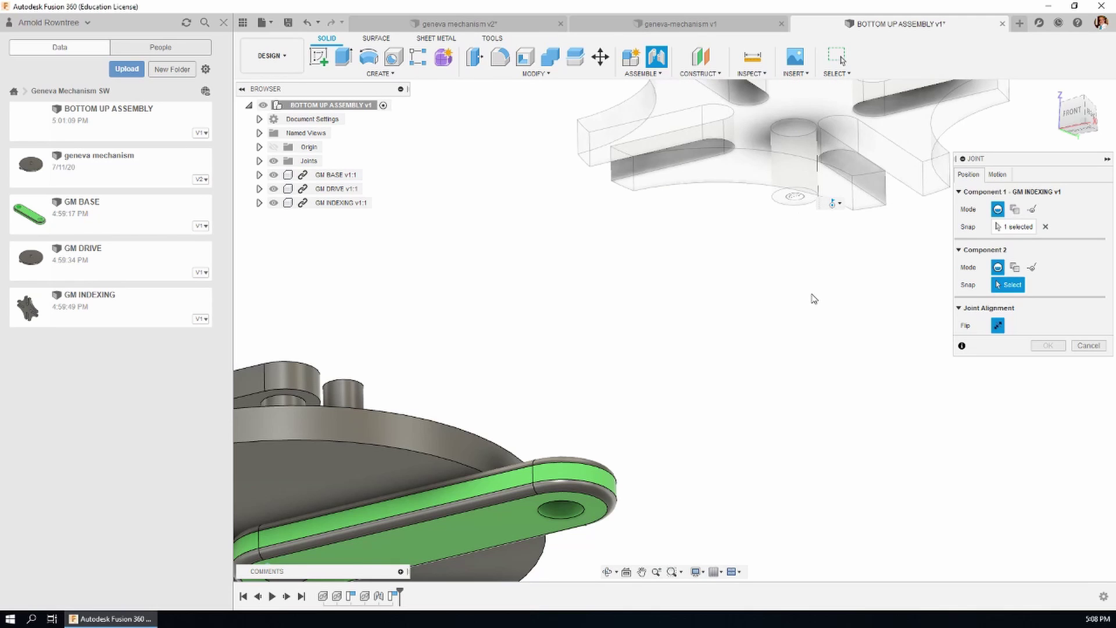
pyautogui.scroll(1, 753, 231)
pyautogui.scroll(-4, 754, 231)
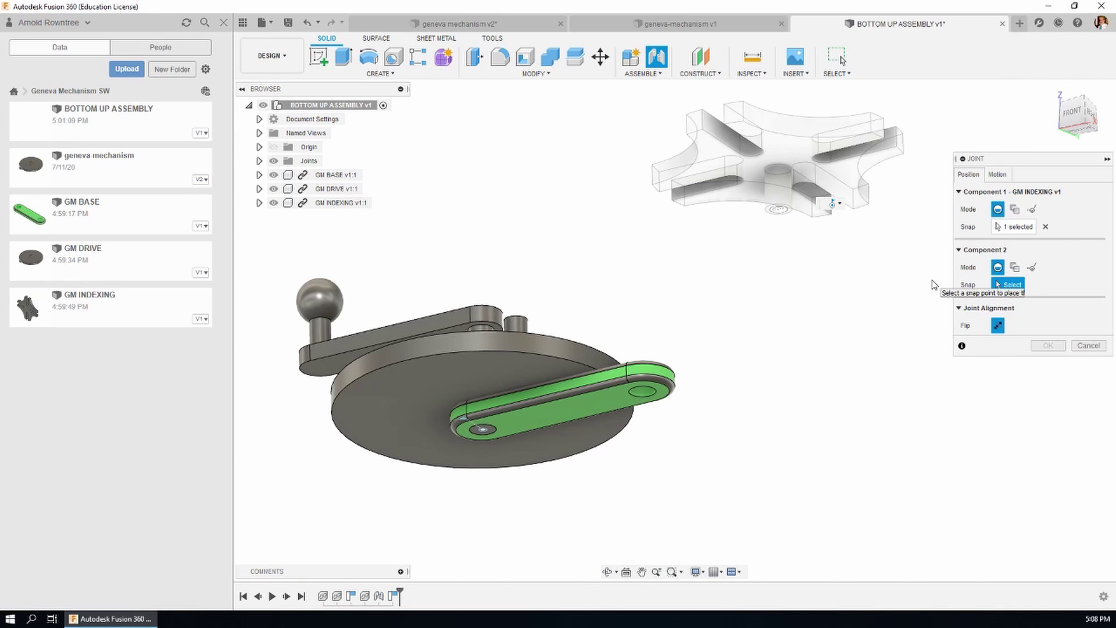
pyautogui.scroll(5, 738, 378)
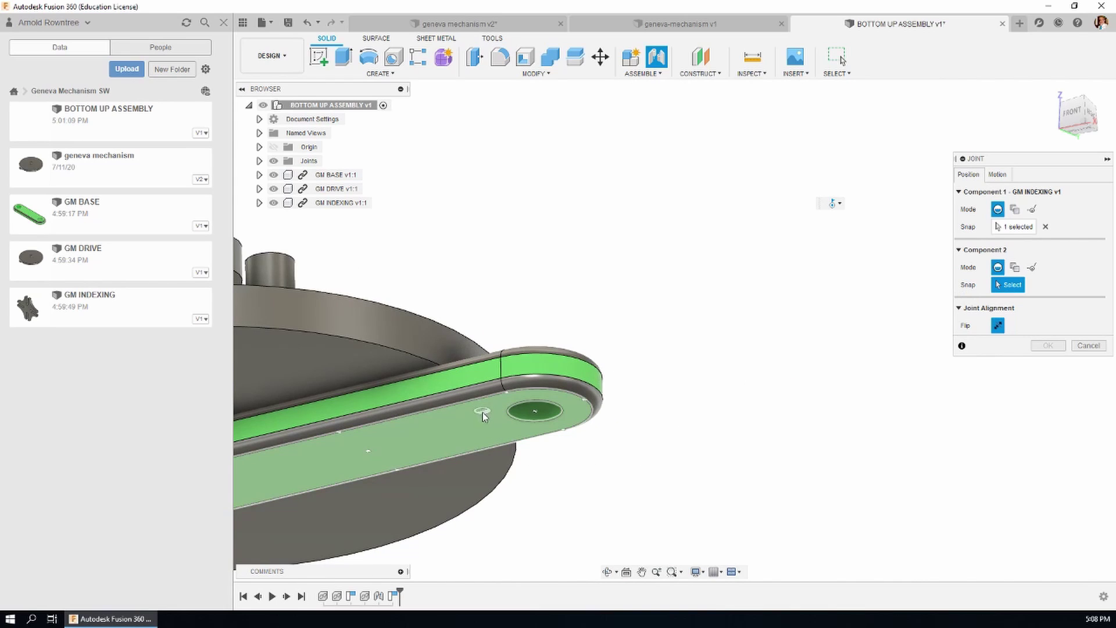
pyautogui.click(530, 425)
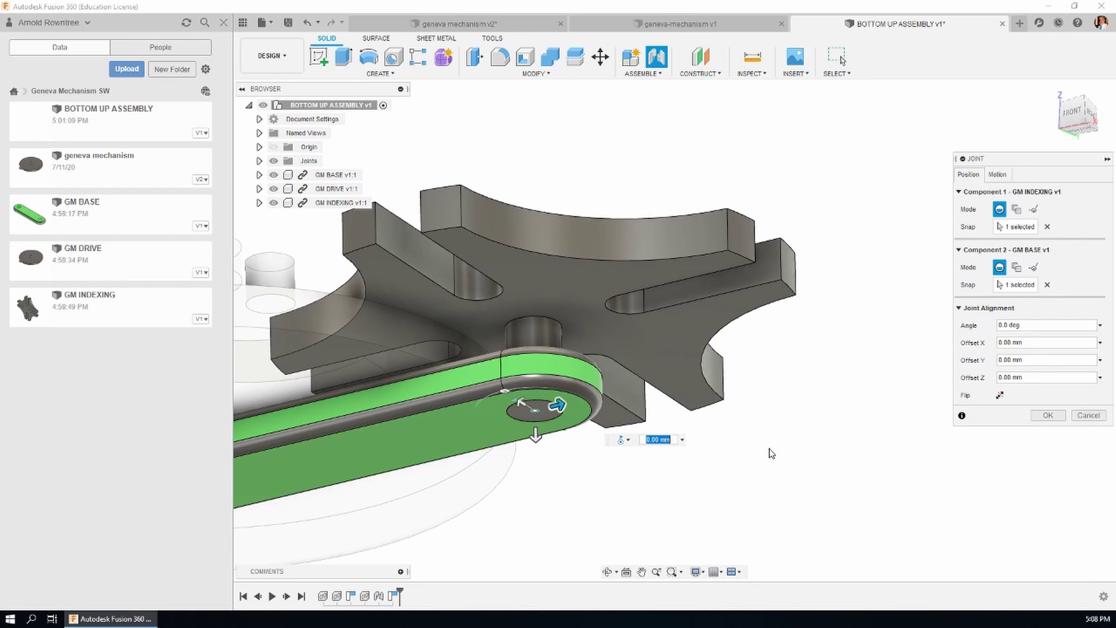
pyautogui.click(1048, 415)
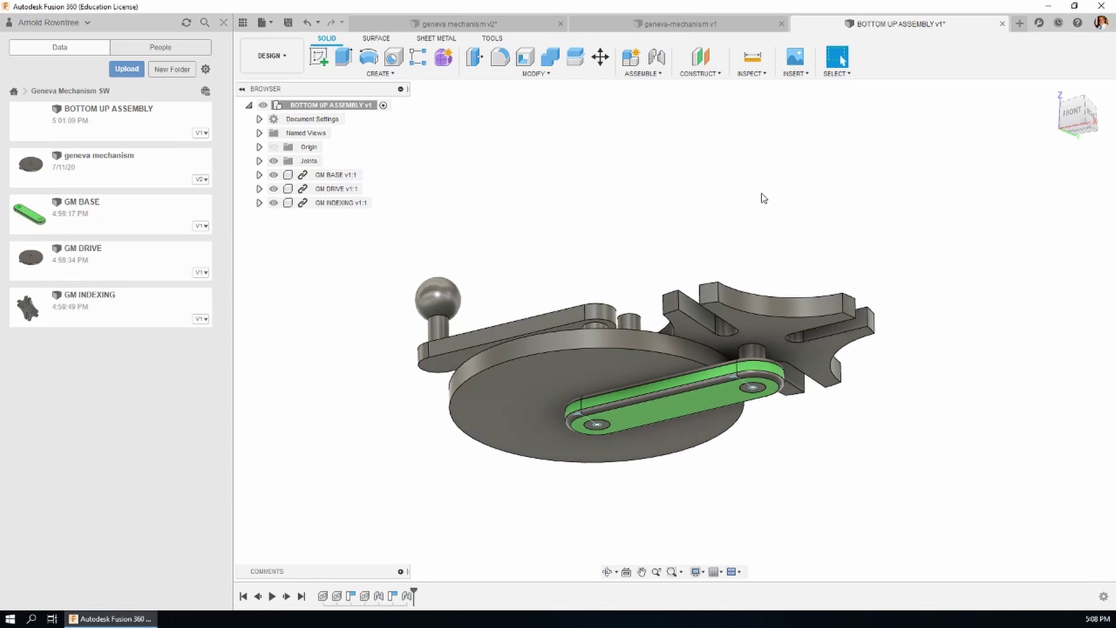
# Ground GM BASE v1:1 from the browser, then drag the crank to test the drive's motion.
pyautogui.keyDown('shift'); pyautogui.moveTo(789, 196); pyautogui.dragTo(781, 379, button='middle'); pyautogui.keyUp('shift')
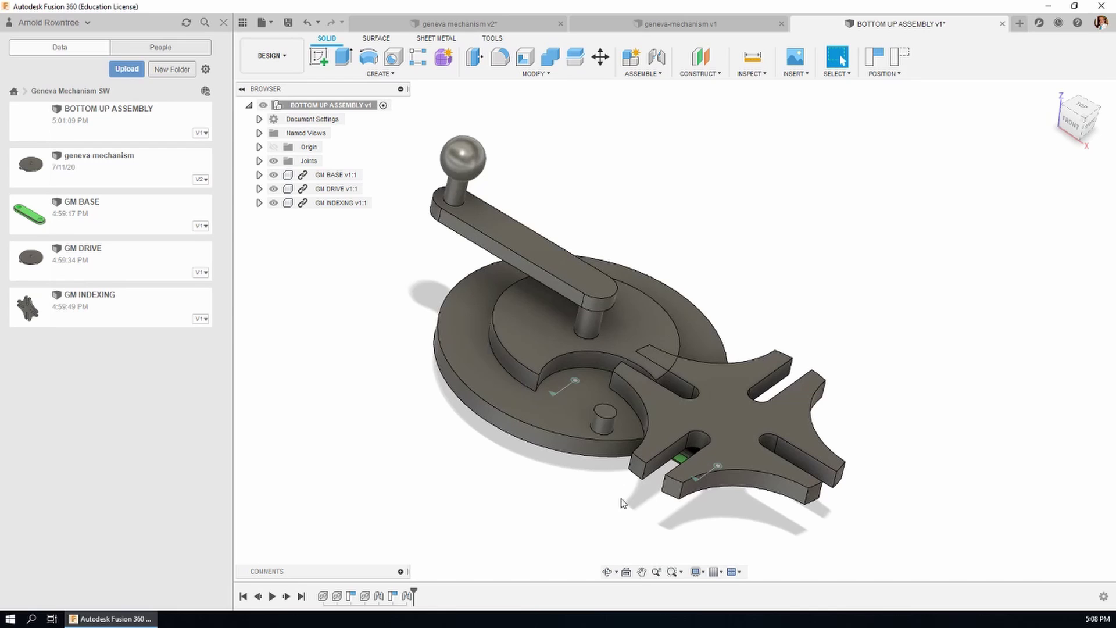
pyautogui.scroll(3, 621, 523)
pyautogui.scroll(-3, 620, 513)
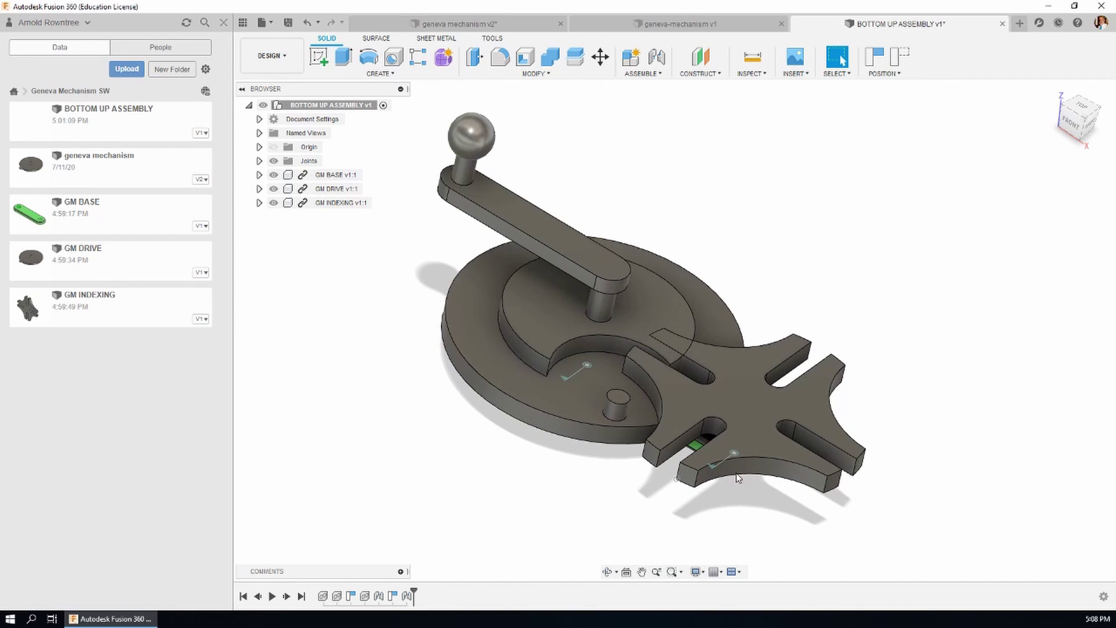
pyautogui.moveTo(563, 235); pyautogui.dragTo(637, 246, button='middle')
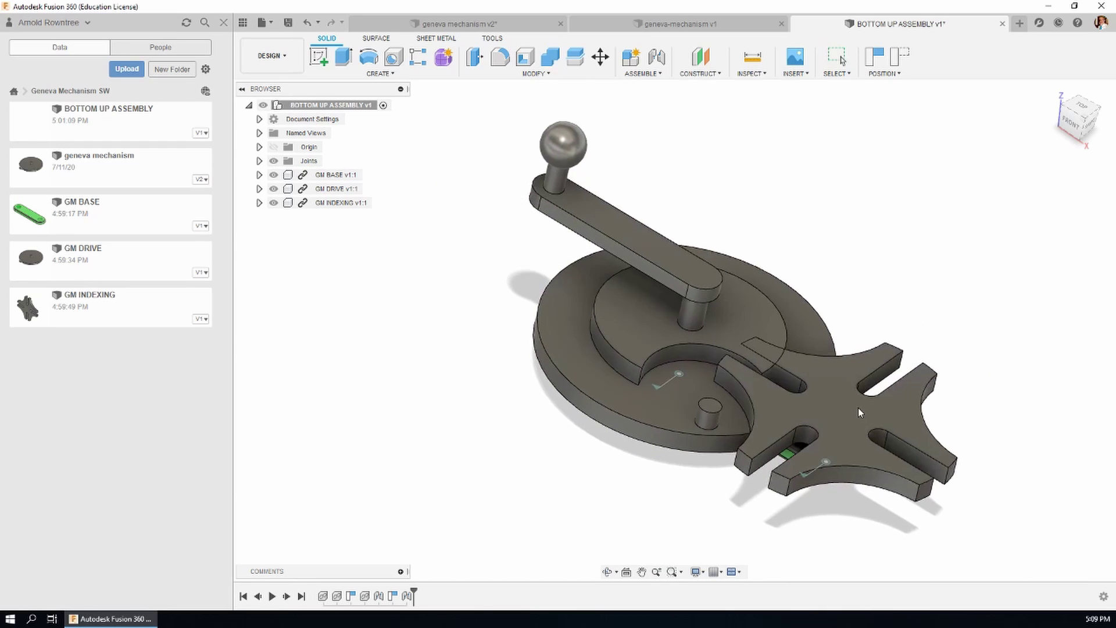
pyautogui.moveTo(859, 408); pyautogui.dragTo(787, 390, button='middle')
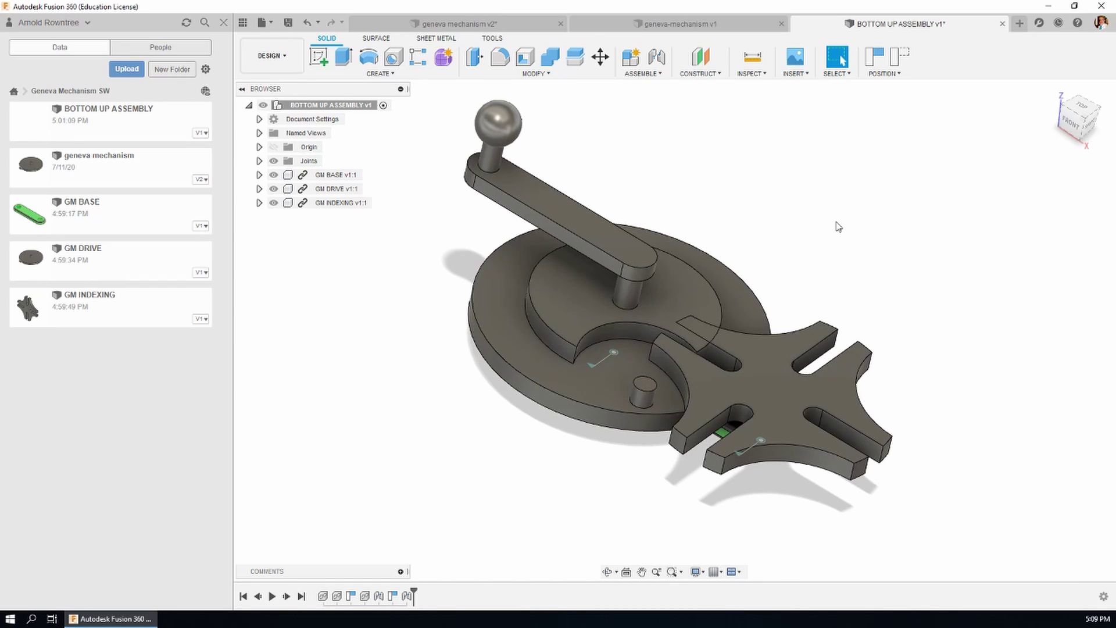
pyautogui.rightClick(335, 183)
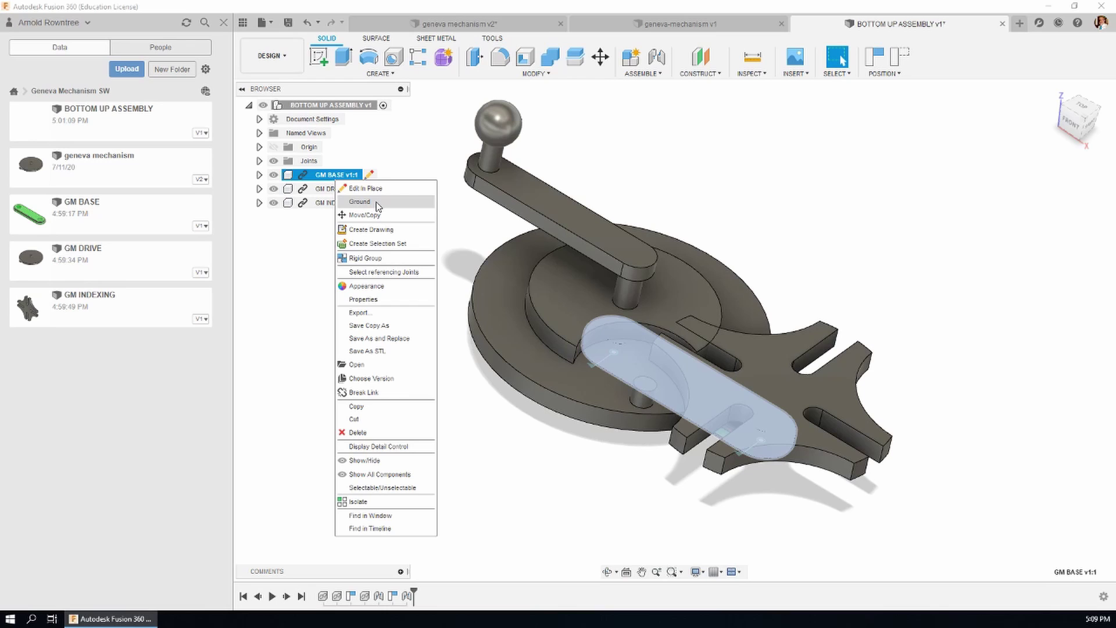
pyautogui.click(402, 201)
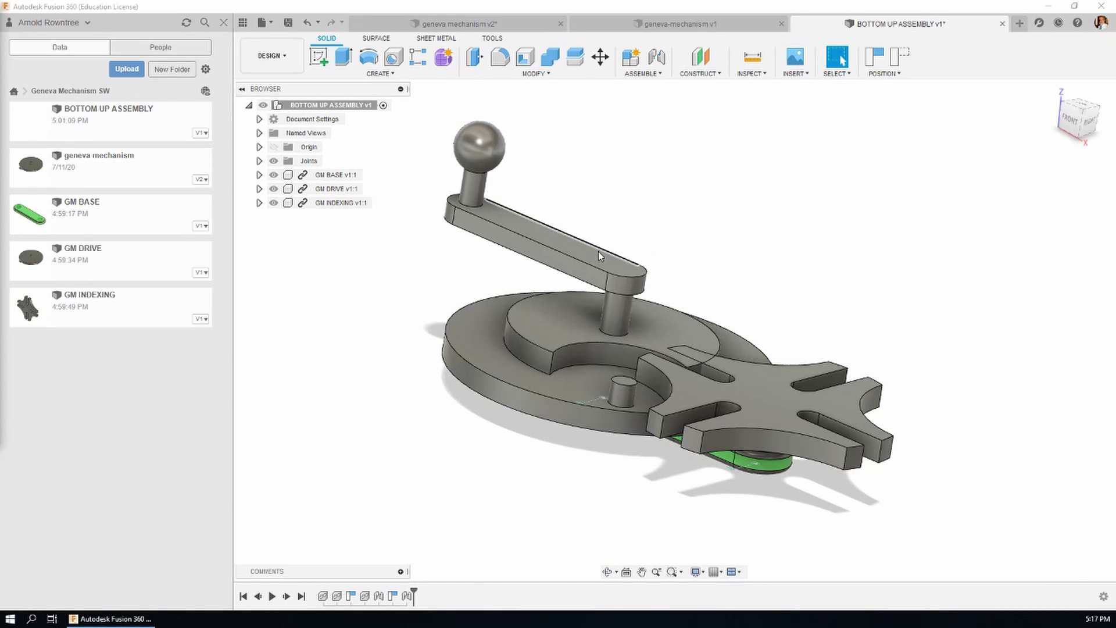
pyautogui.moveTo(598, 251)
pyautogui.mouseDown()
pyautogui.moveTo(625, 249)
pyautogui.moveTo(617, 258)
pyautogui.mouseUp()
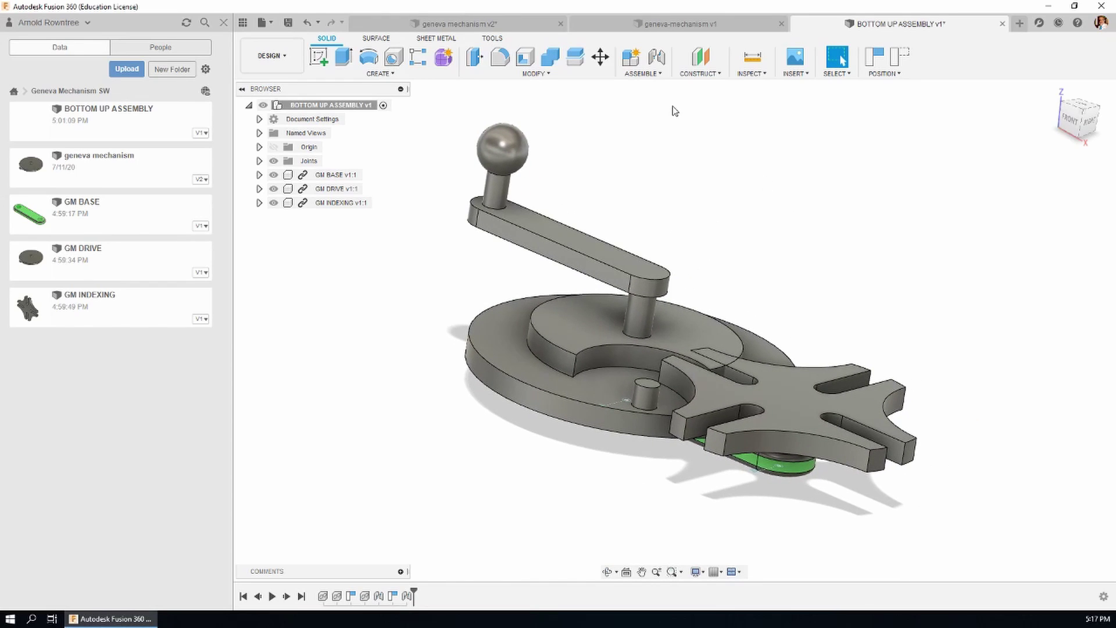
# Lock GM BASE to the root assembly with a rigid as-built joint, then swing the crank.
pyautogui.click(654, 79)
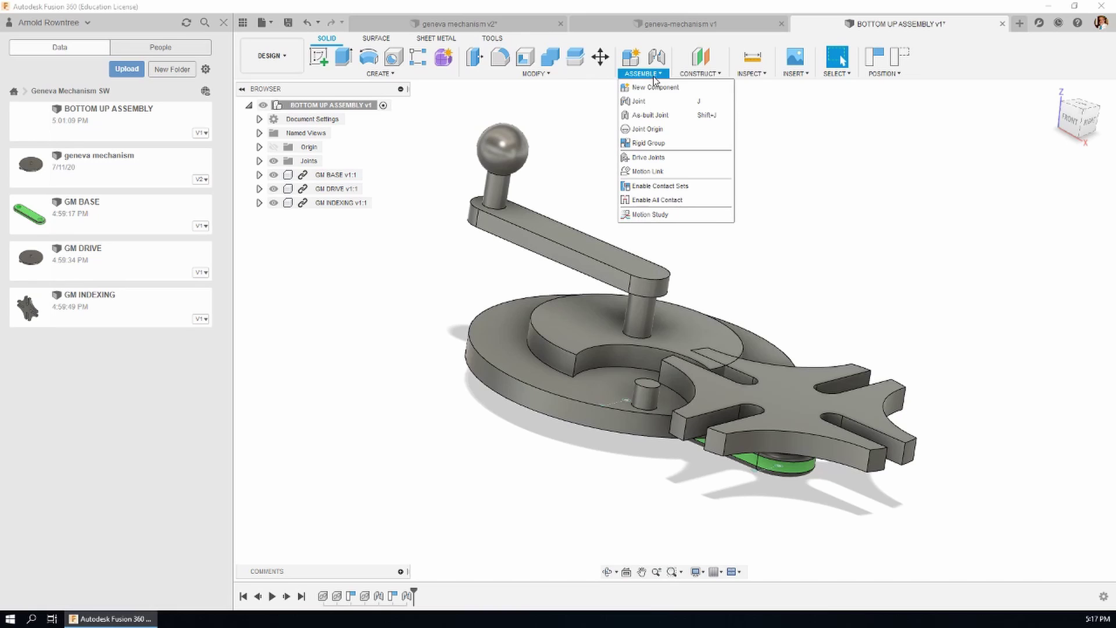
pyautogui.click(661, 120)
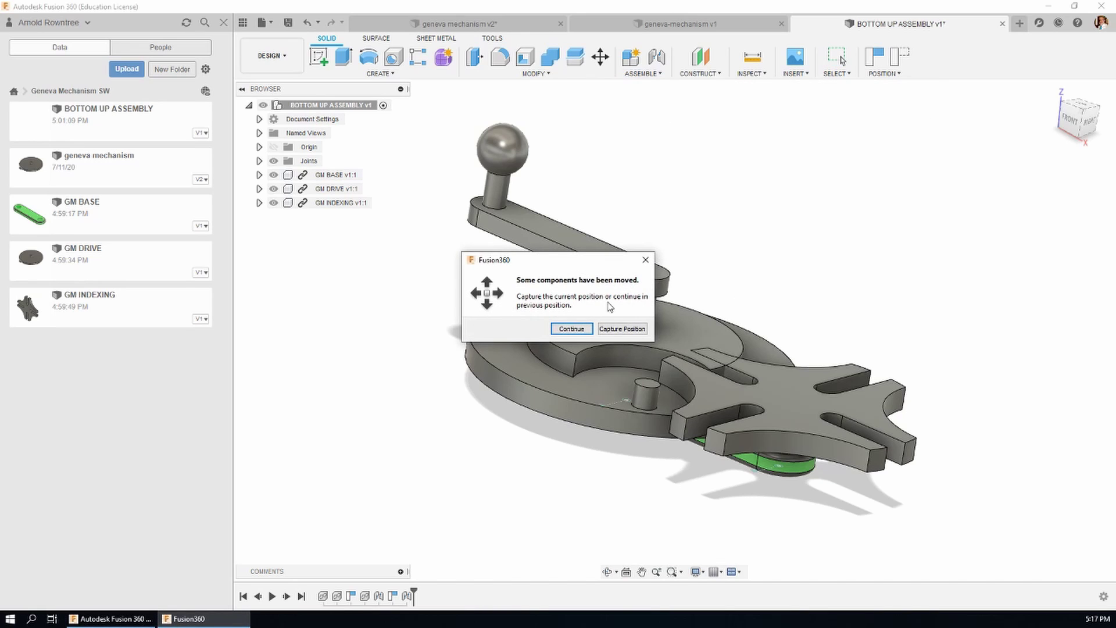
pyautogui.click(622, 328)
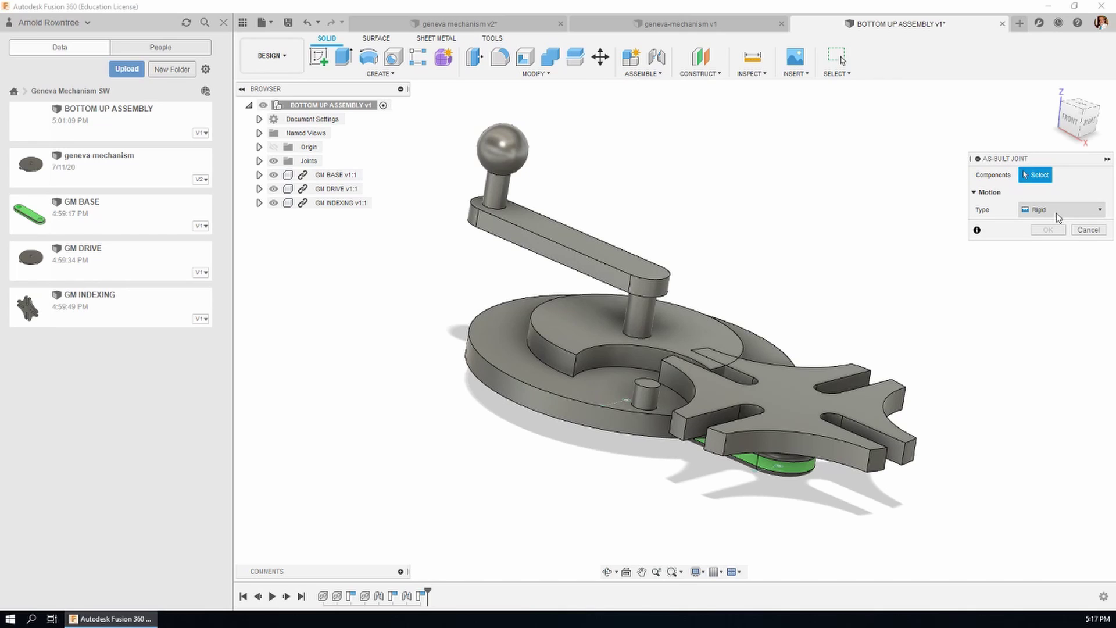
pyautogui.click(335, 175)
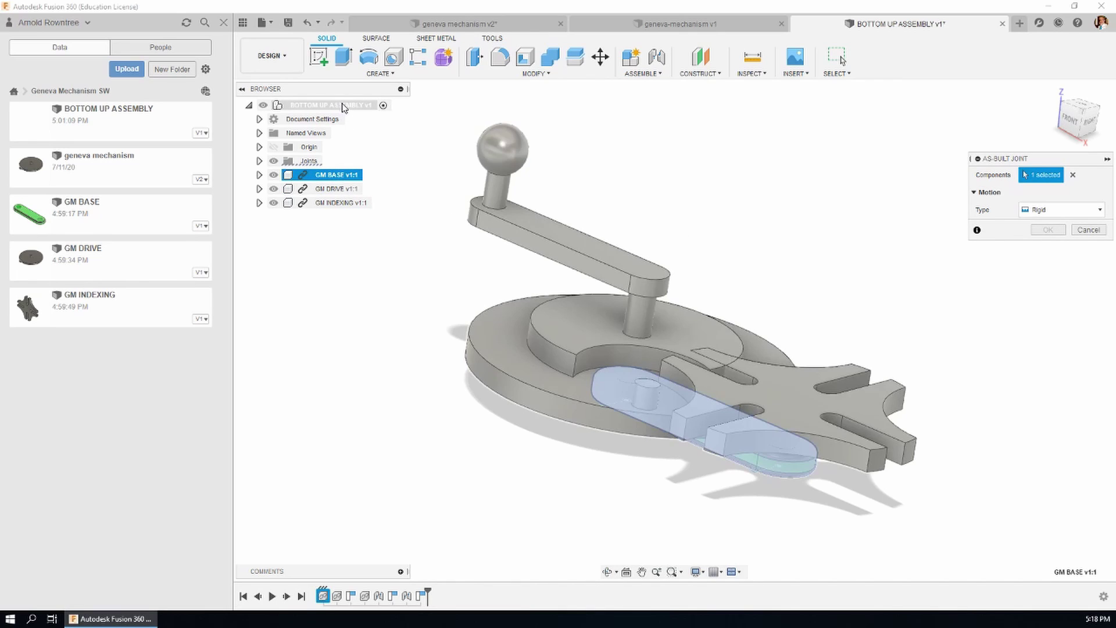
pyautogui.click(345, 108)
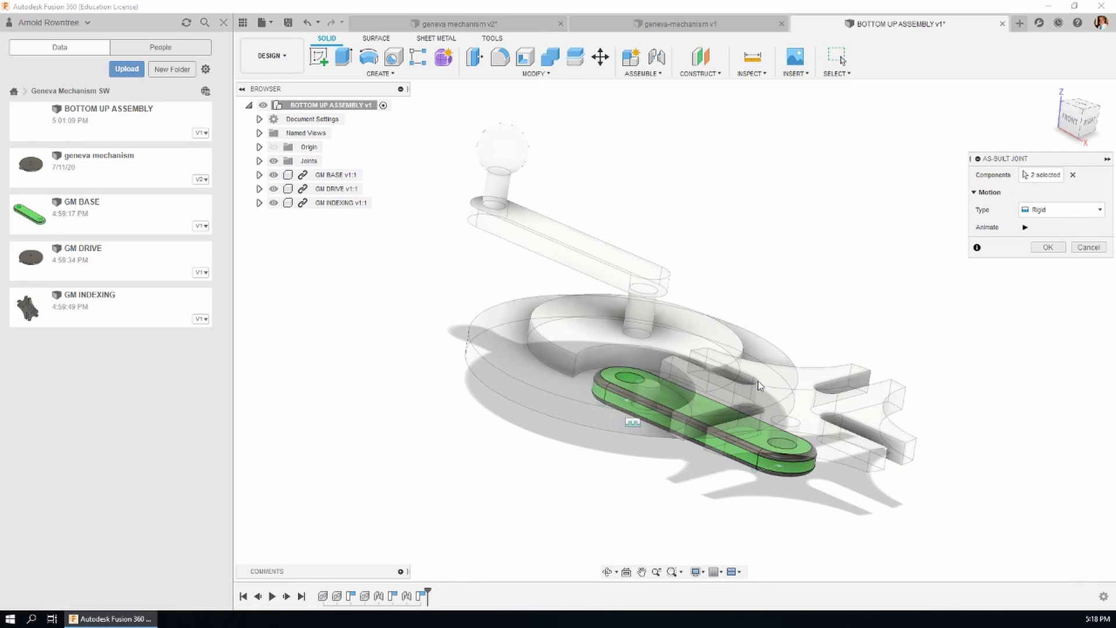
pyautogui.click(1048, 247)
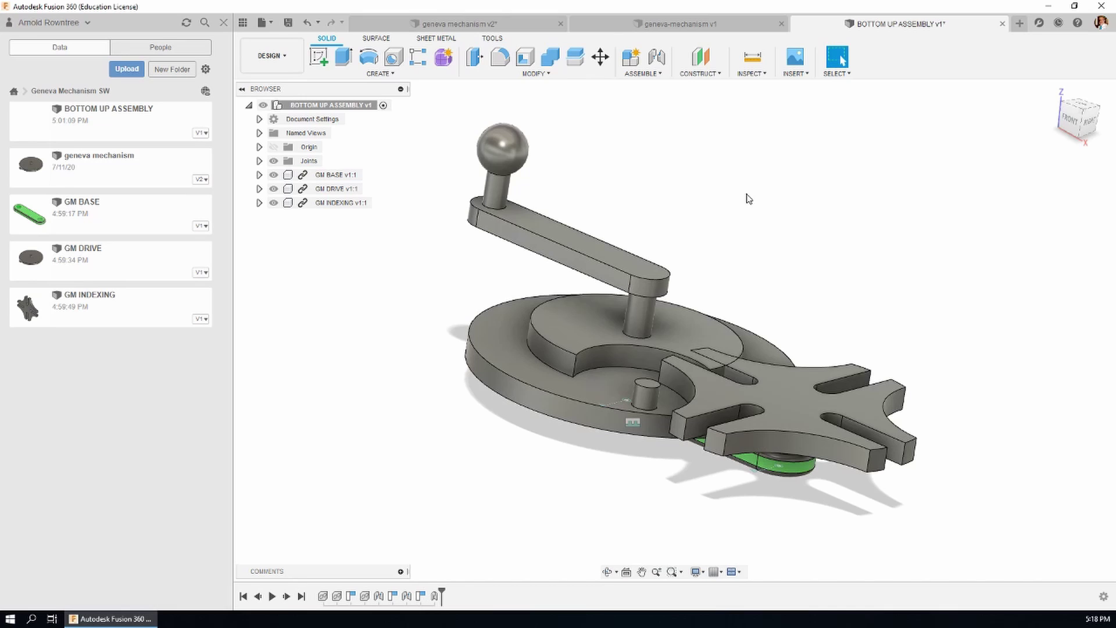
pyautogui.moveTo(508, 152); pyautogui.dragTo(778, 434)
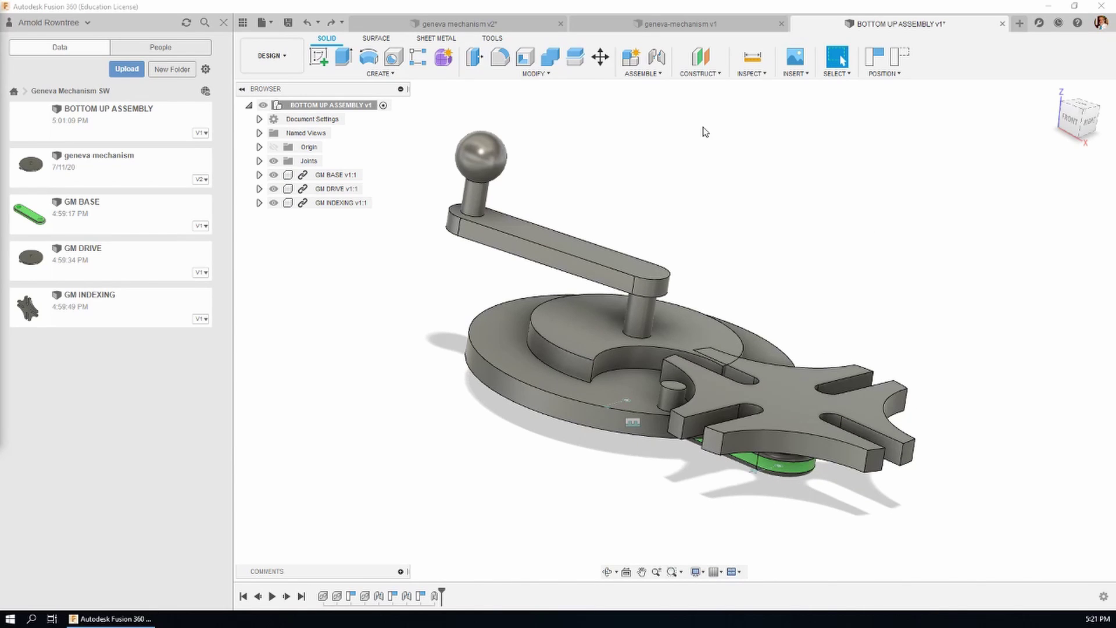
# Enable contact sets, add one between the drive and indexing wheel bodies, and turn the crank.
pyautogui.click(660, 74)
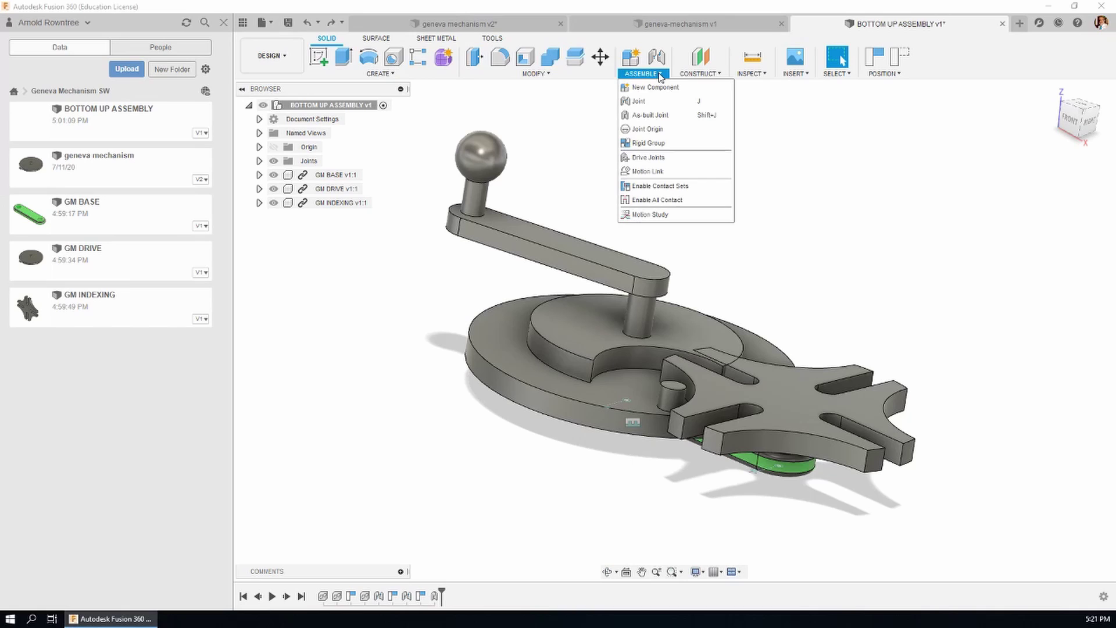
pyautogui.click(660, 188)
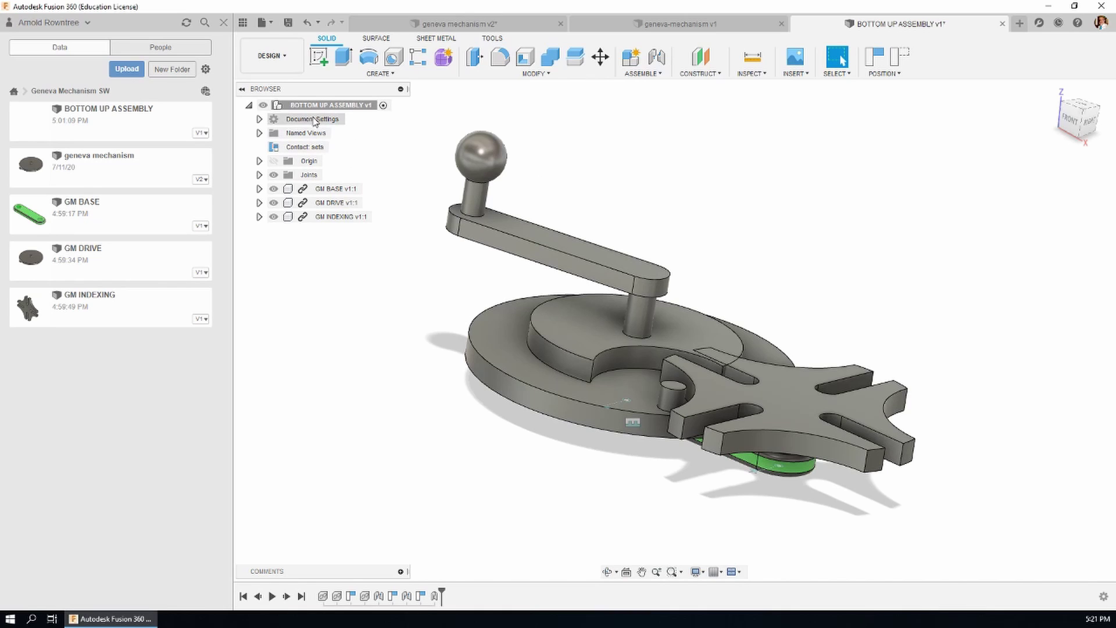
pyautogui.click(656, 75)
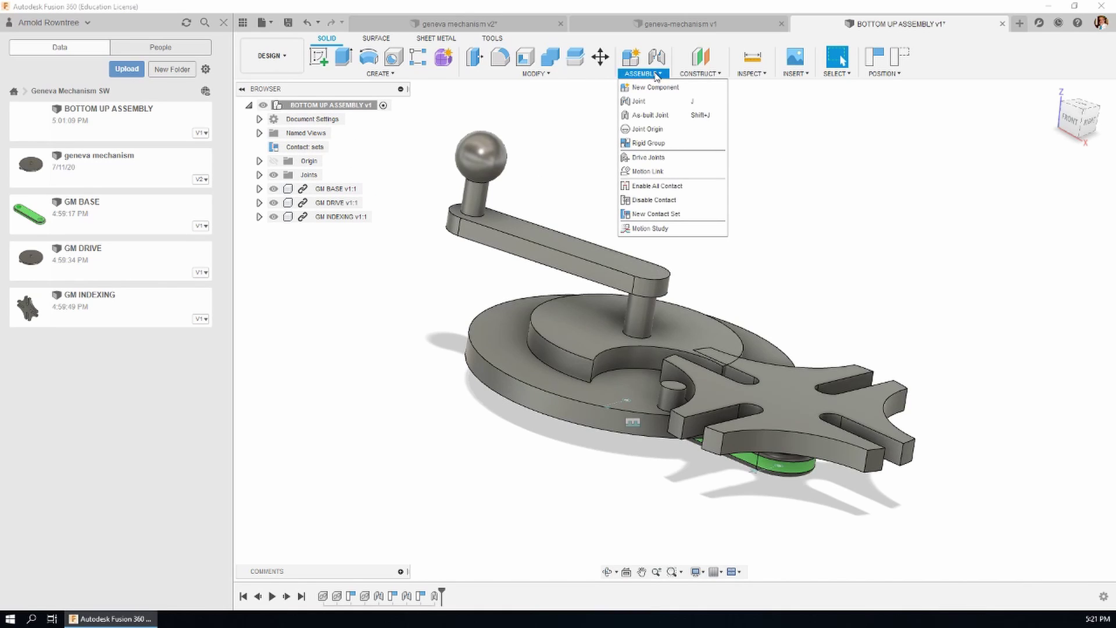
pyautogui.click(662, 215)
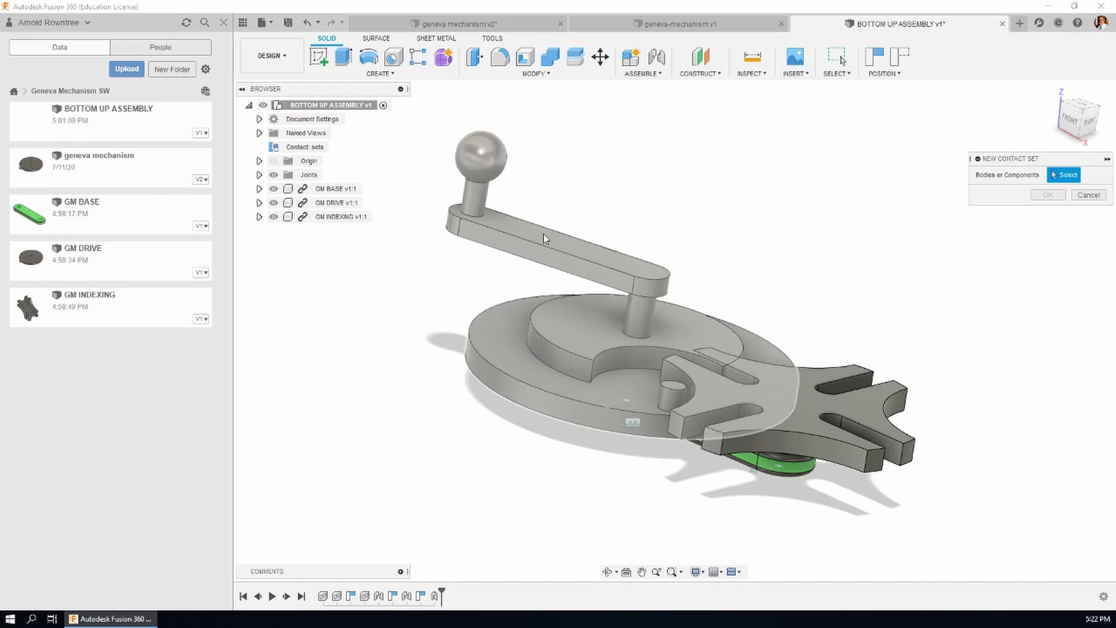
pyautogui.click(561, 243)
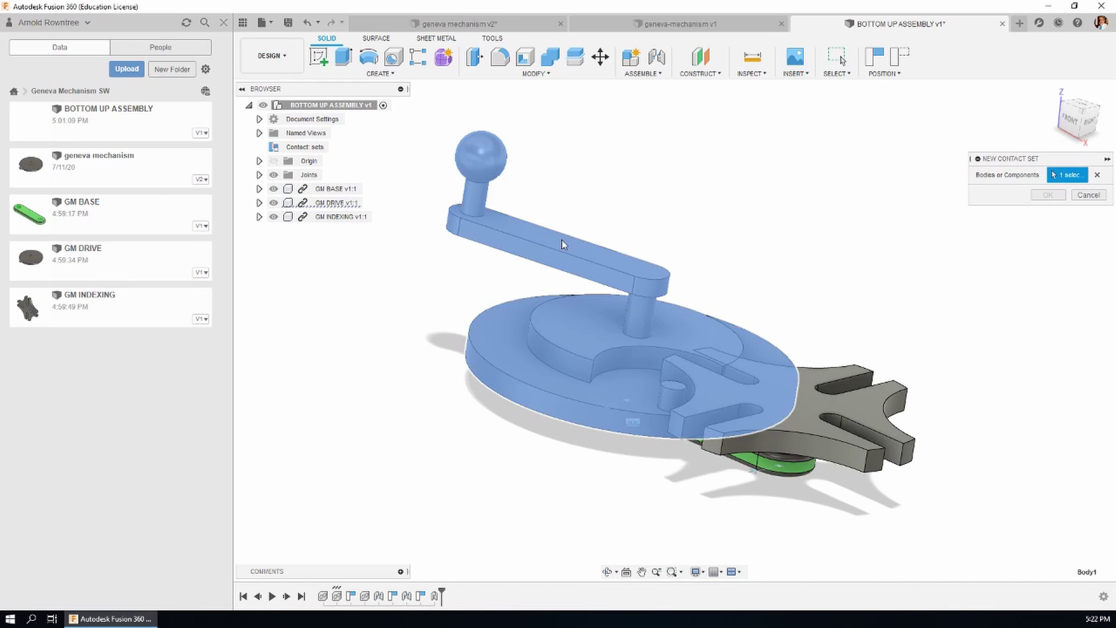
pyautogui.click(891, 392)
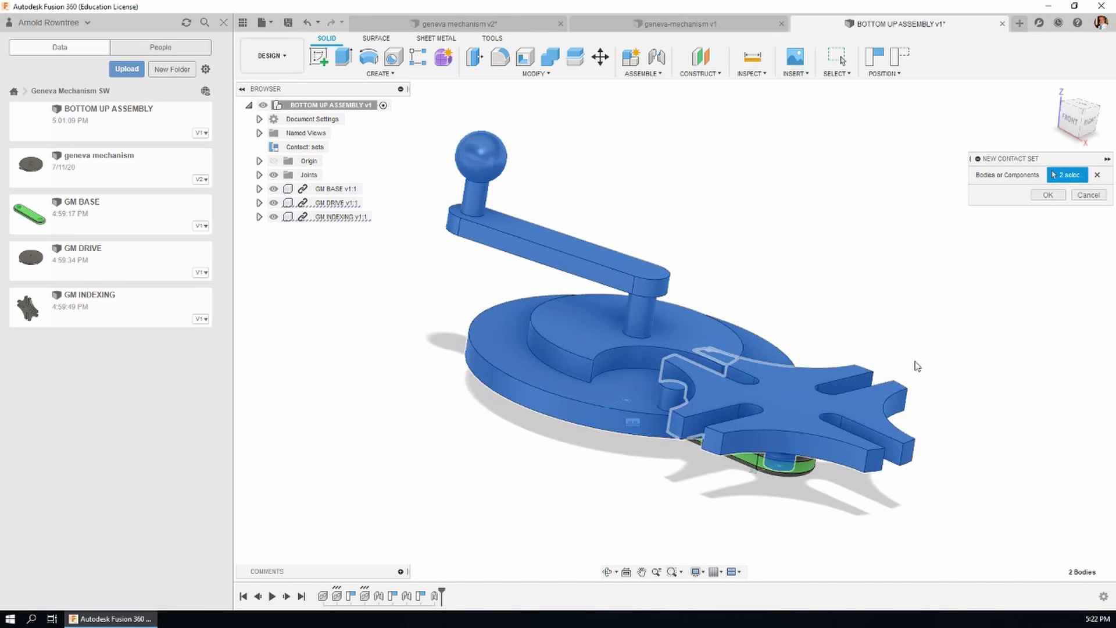
pyautogui.click(1045, 195)
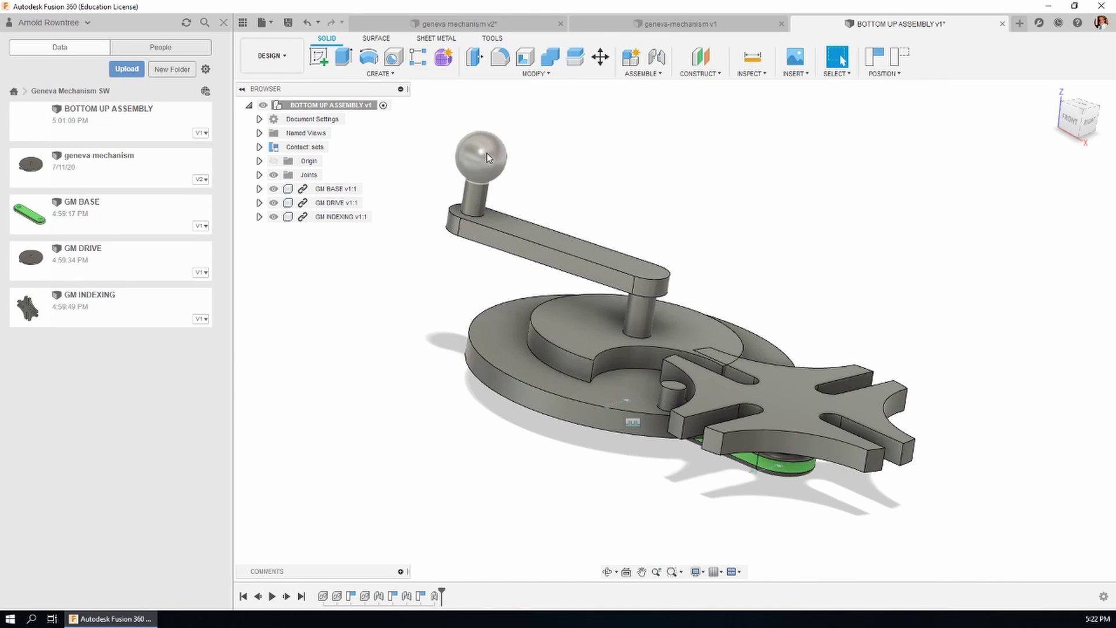
pyautogui.moveTo(487, 152); pyautogui.dragTo(765, 169)
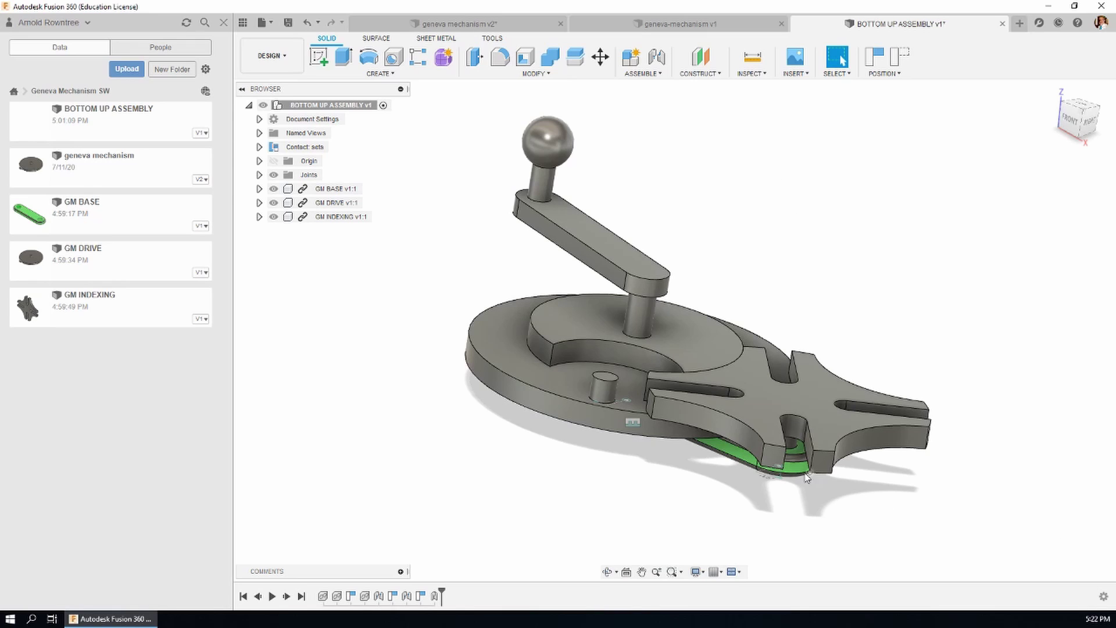
# Enable Component Color Swatch in the timeline display settings.
pyautogui.click(1103, 597)
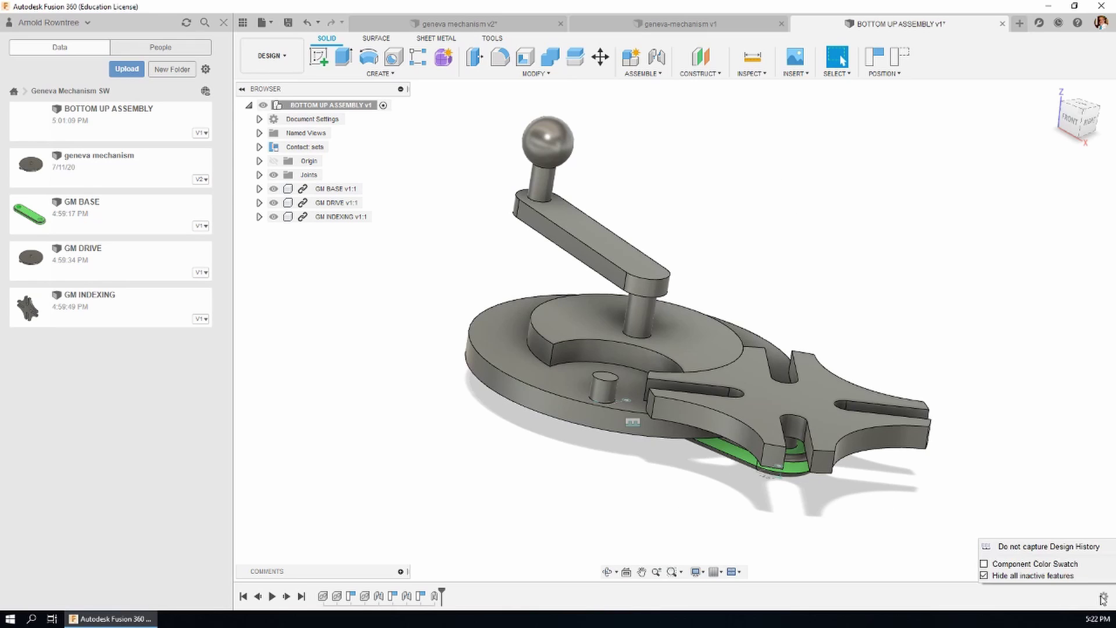
pyautogui.click(984, 564)
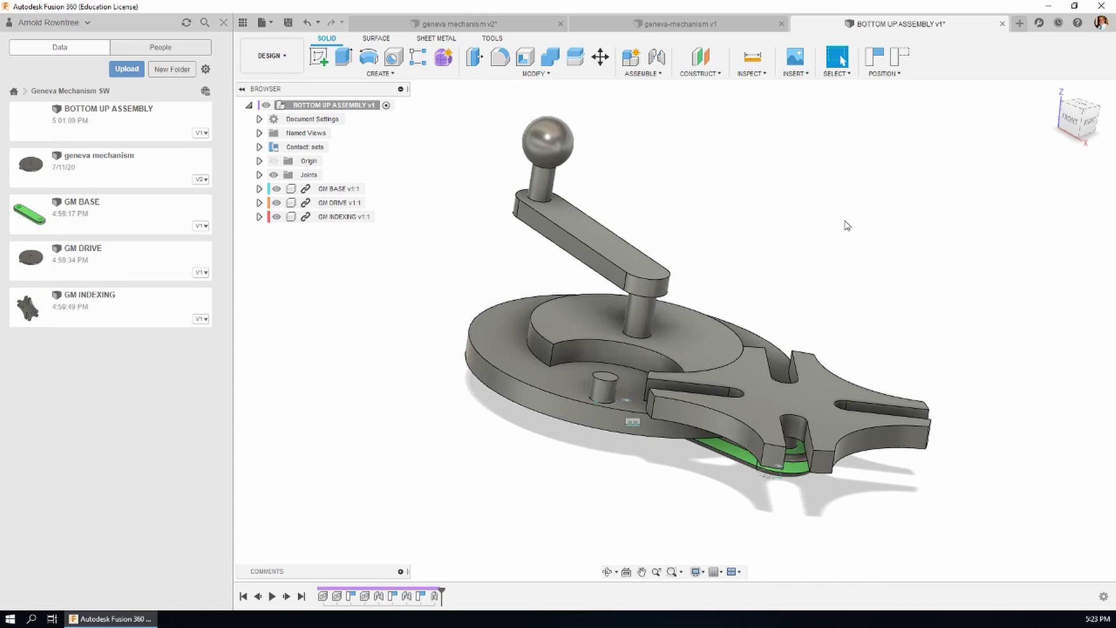
# Toggle Component Color Cycling to colour the drive orange, indexing wheel red and base teal.
pyautogui.click(765, 74)
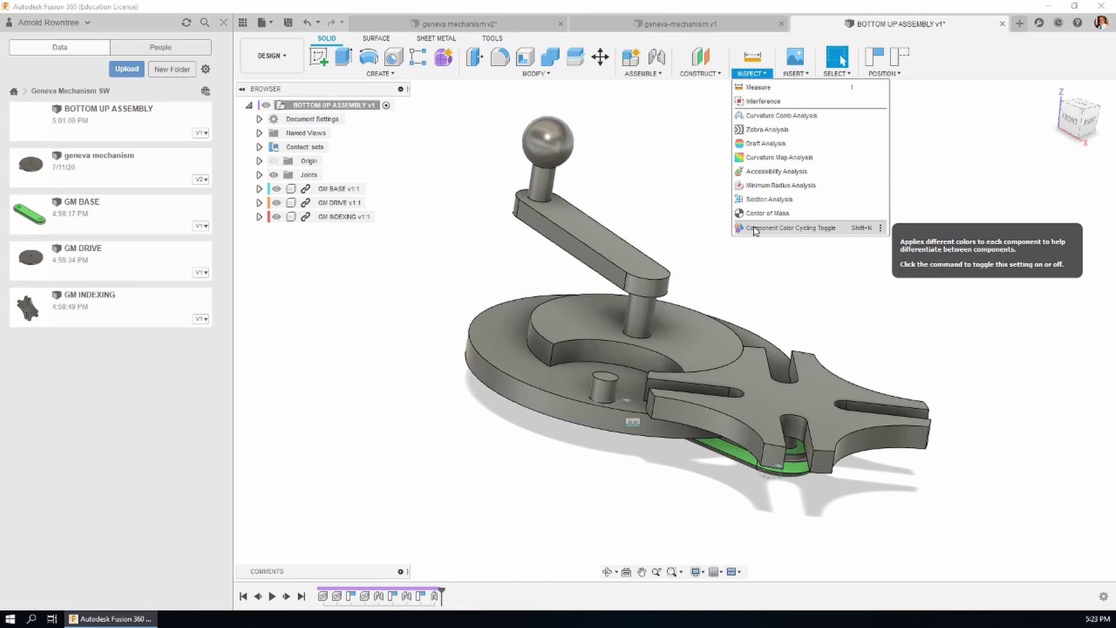
pyautogui.click(817, 229)
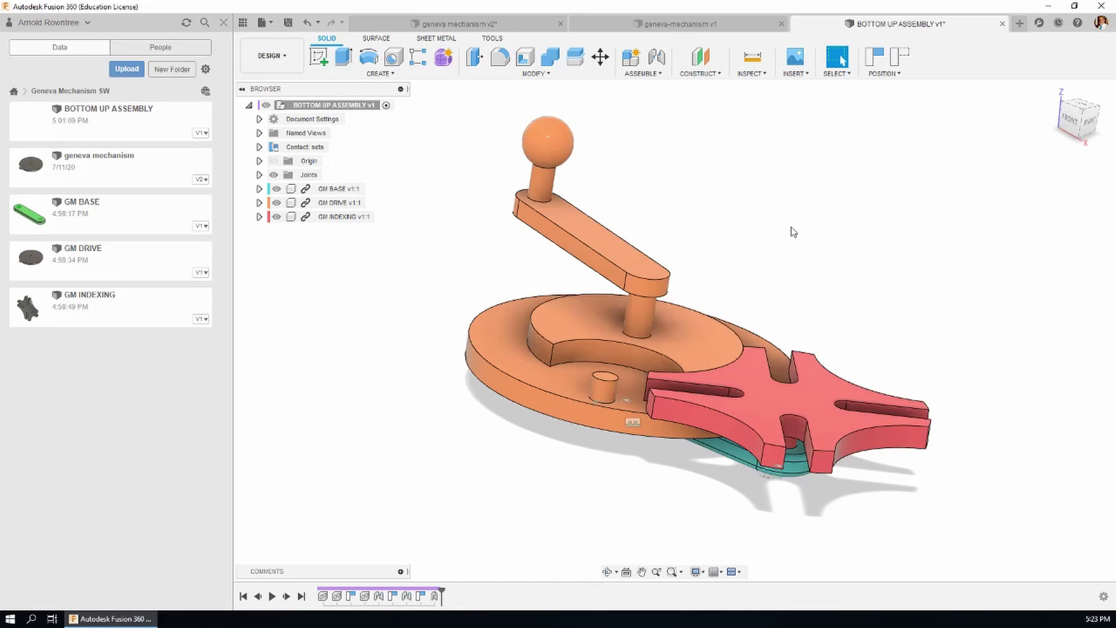
pyautogui.keyDown('shift'); pyautogui.moveTo(811, 226); pyautogui.dragTo(829, 204, button='middle'); pyautogui.keyUp('shift')
pyautogui.press('F6')
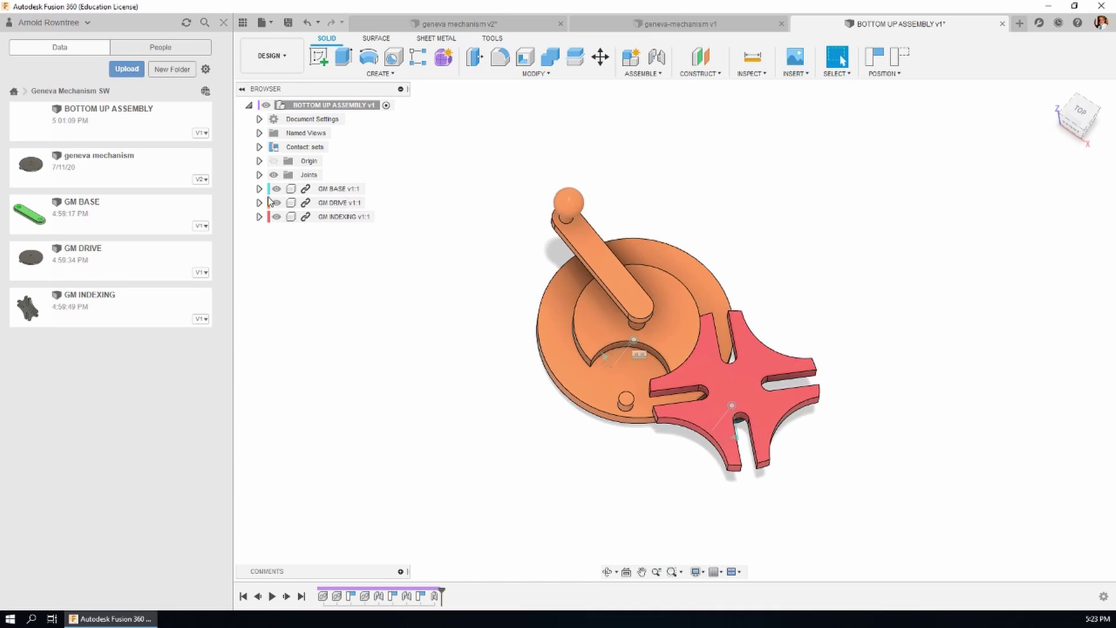
pyautogui.keyDown('shift'); pyautogui.moveTo(448, 341); pyautogui.dragTo(458, 302, button='middle'); pyautogui.keyUp('shift')
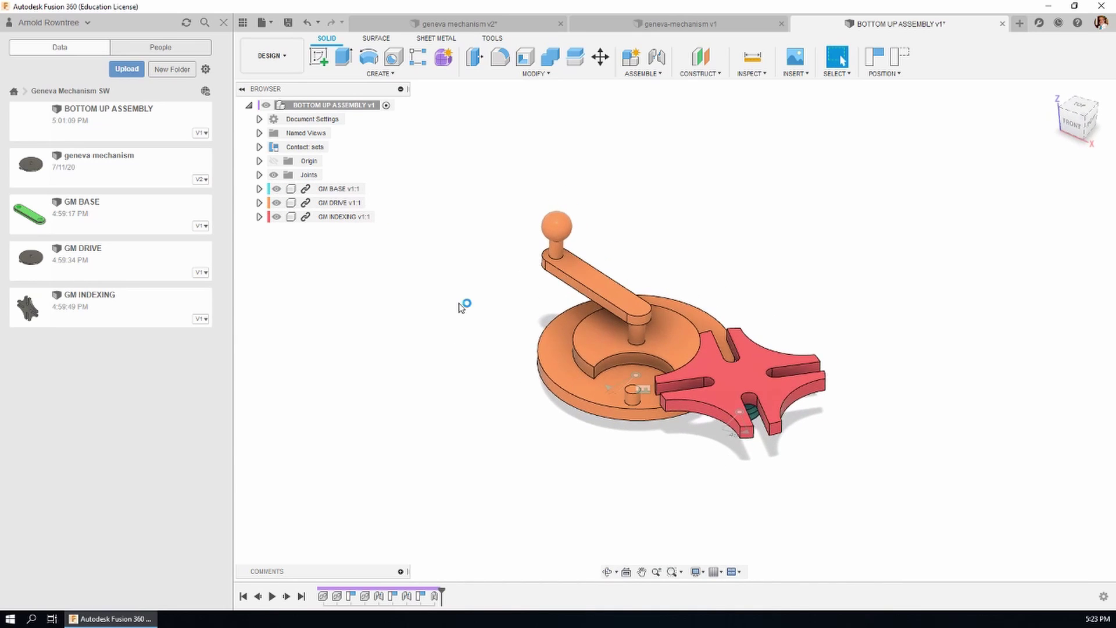
pyautogui.scroll(2, 778, 329)
pyautogui.scroll(3, 820, 319)
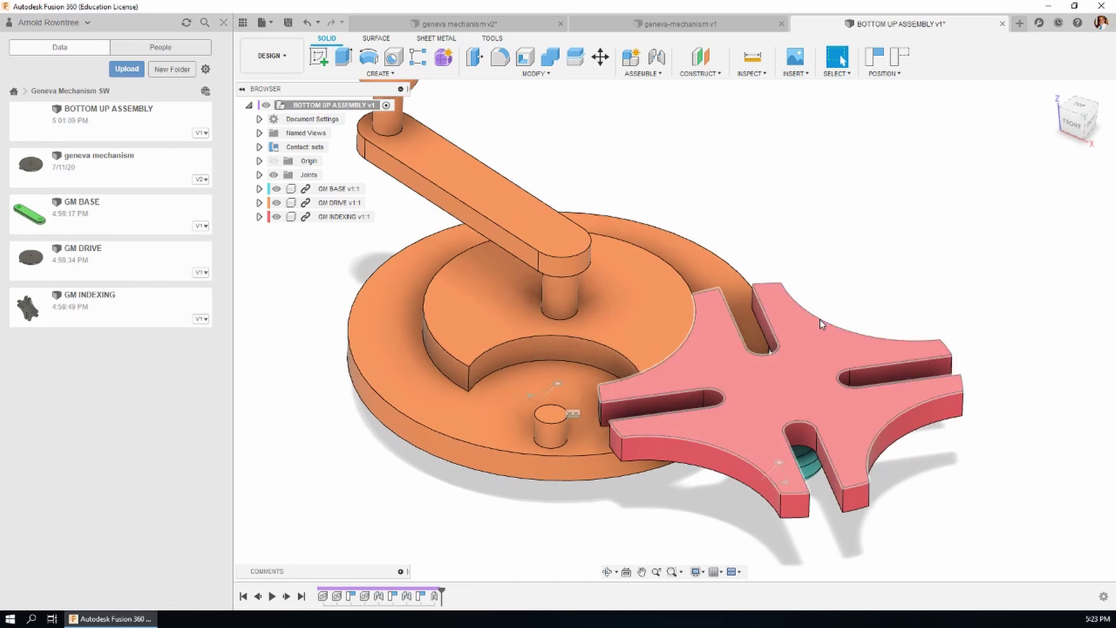
pyautogui.keyDown('shift'); pyautogui.moveTo(820, 319); pyautogui.dragTo(889, 237, button='middle'); pyautogui.keyUp('shift')
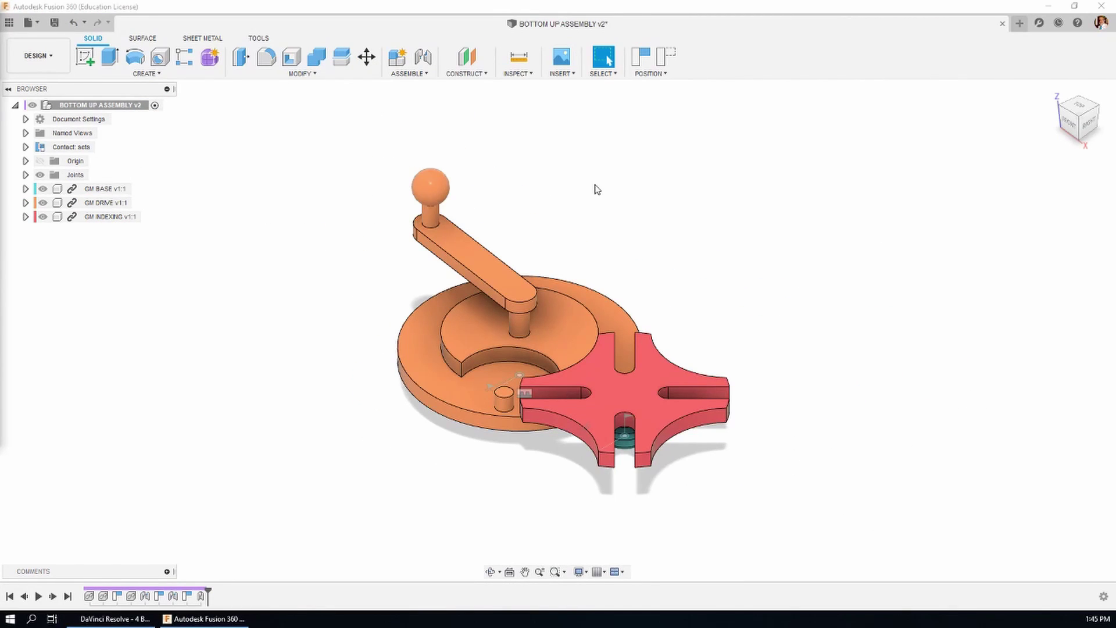